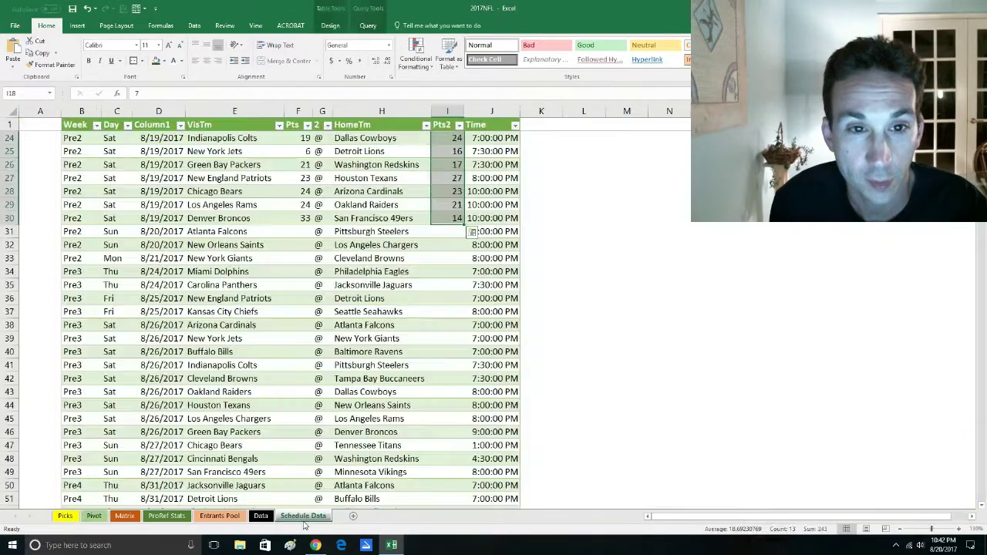
Review each sheet of the workbook in turn: Schedule Data, Data, Entrants Pool, ProRef Stats, Matrix, Pivot and Picks
scroll(382, 356, up, 4)
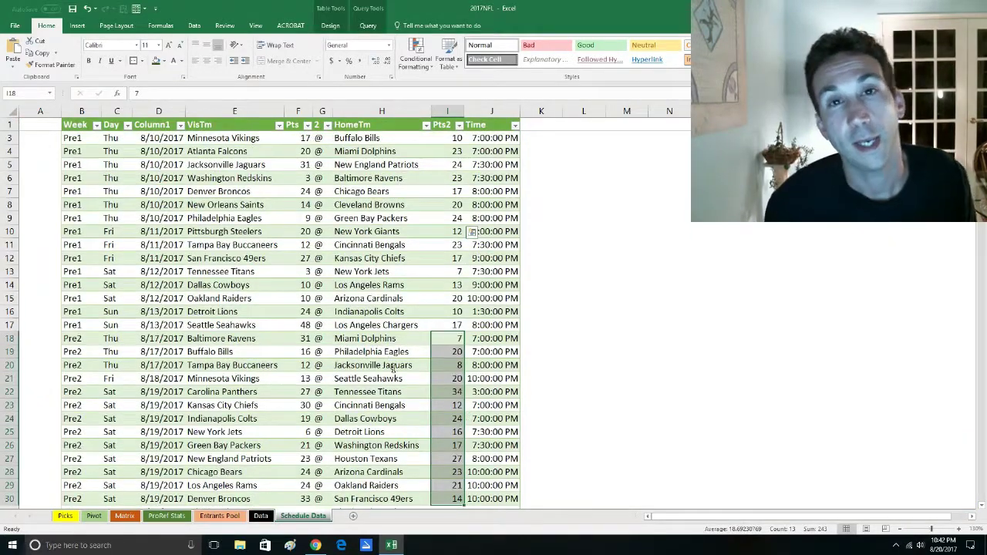
scroll(393, 368, up, 1)
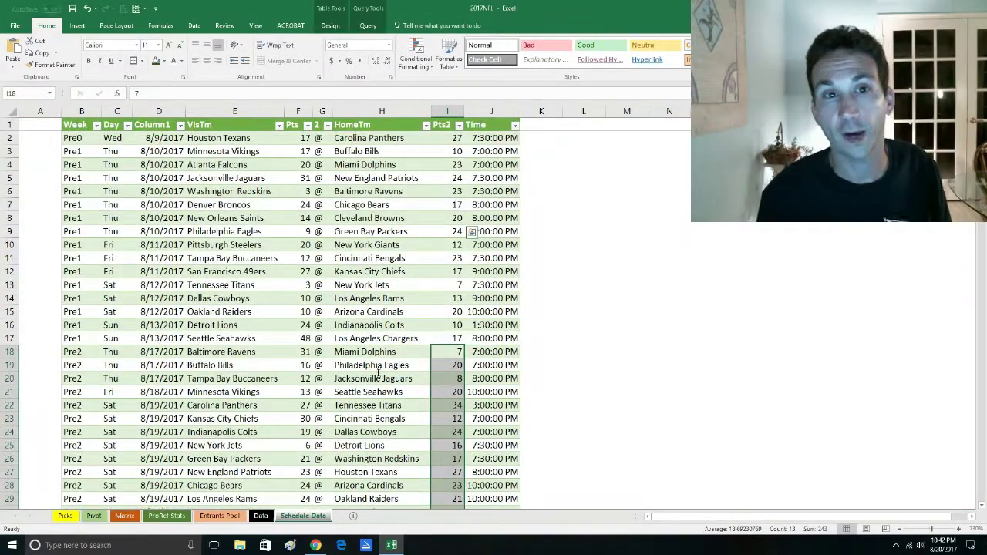
click(260, 516)
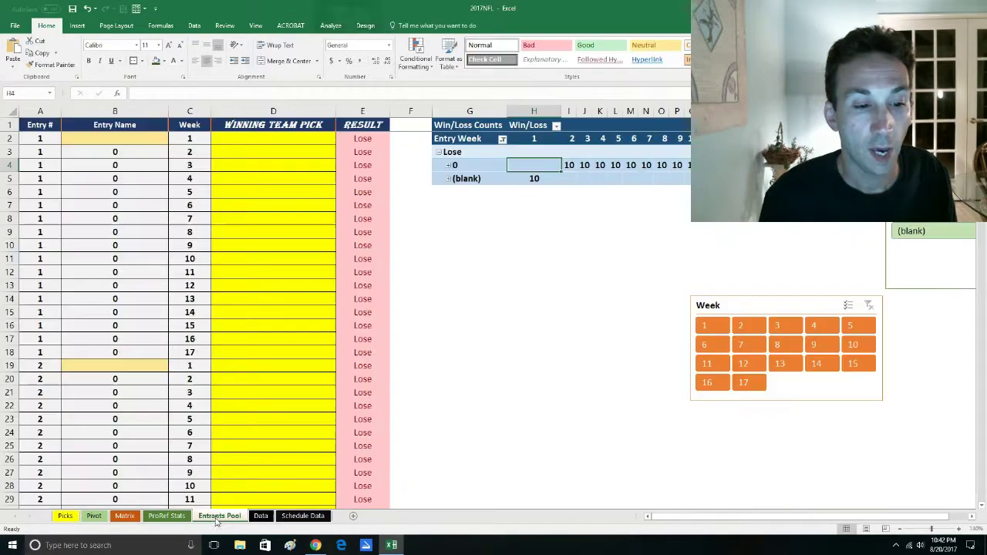
click(218, 516)
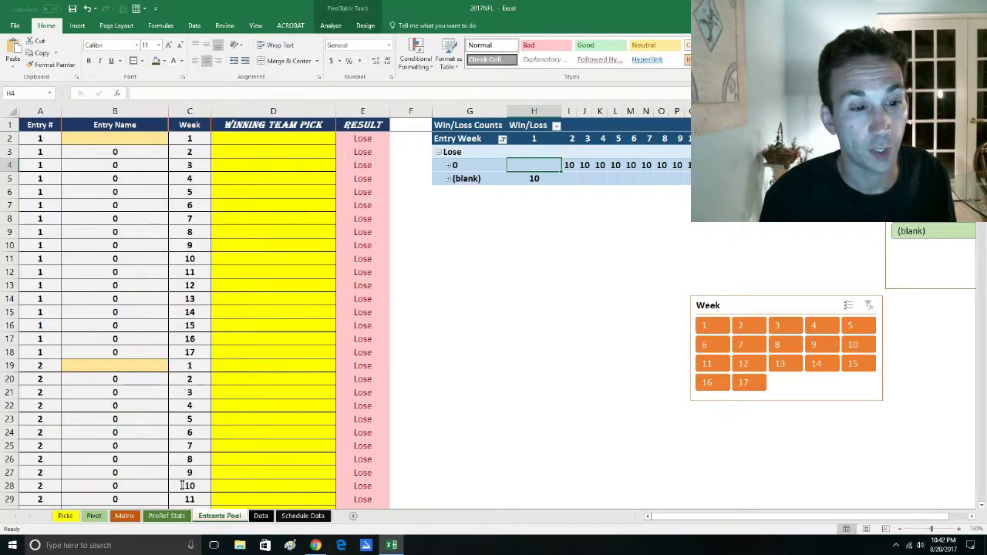
click(170, 515)
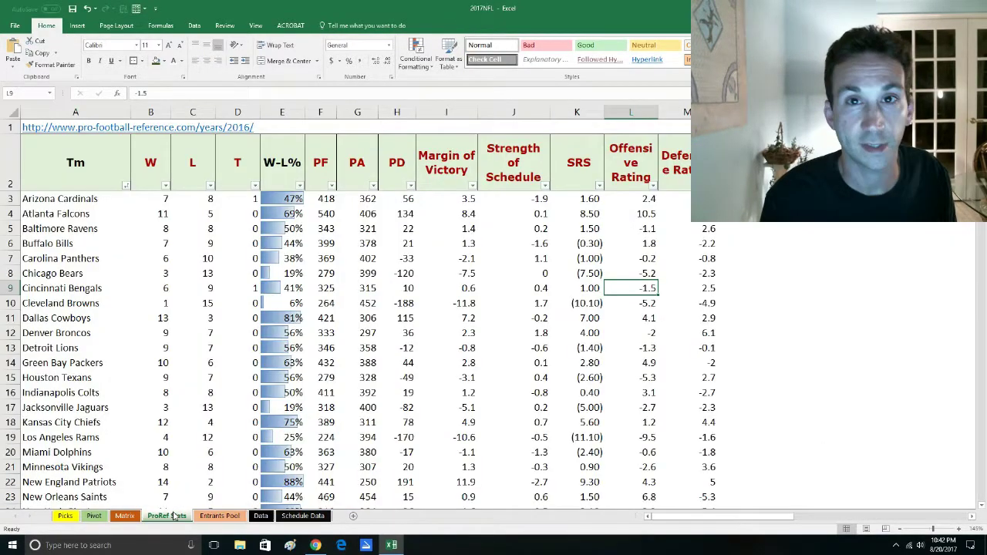
click(125, 516)
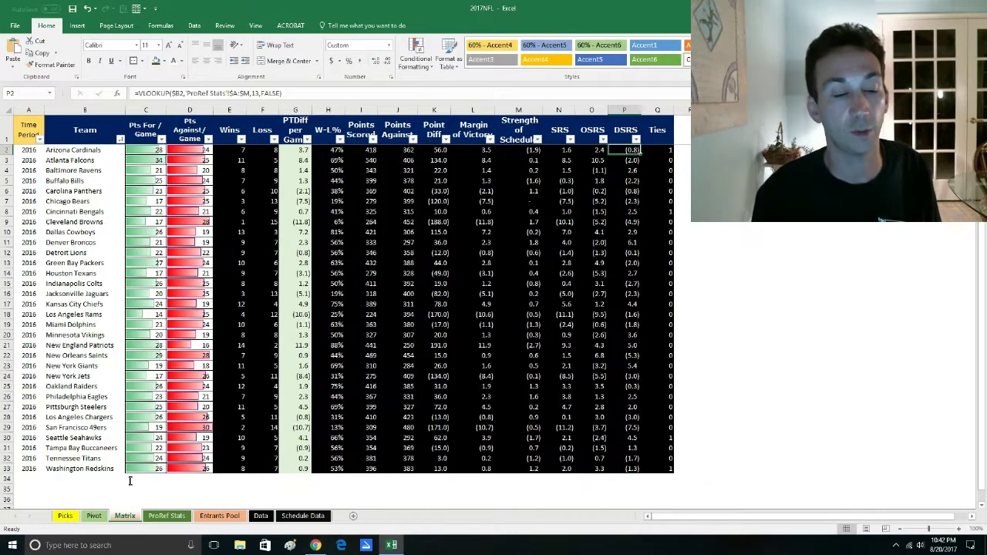
click(94, 516)
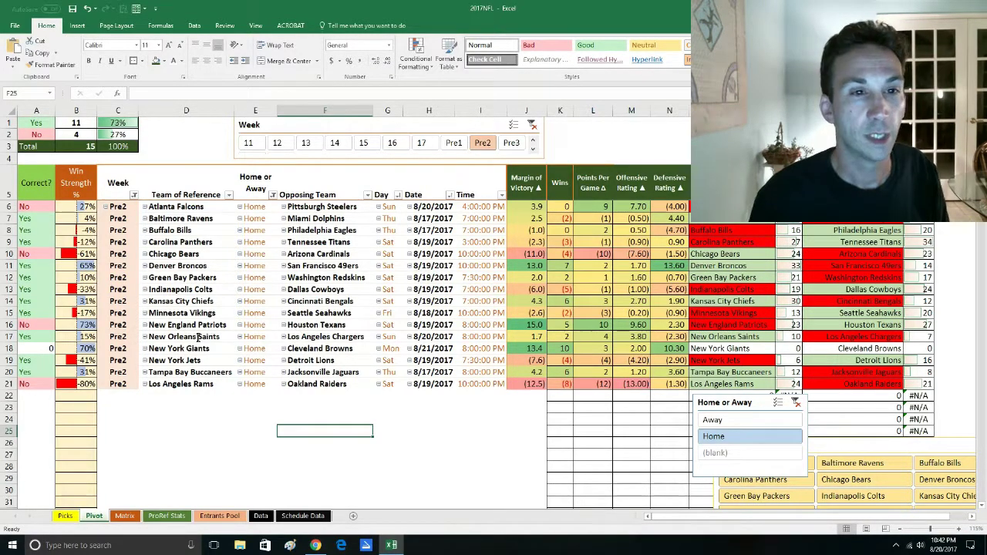
click(65, 516)
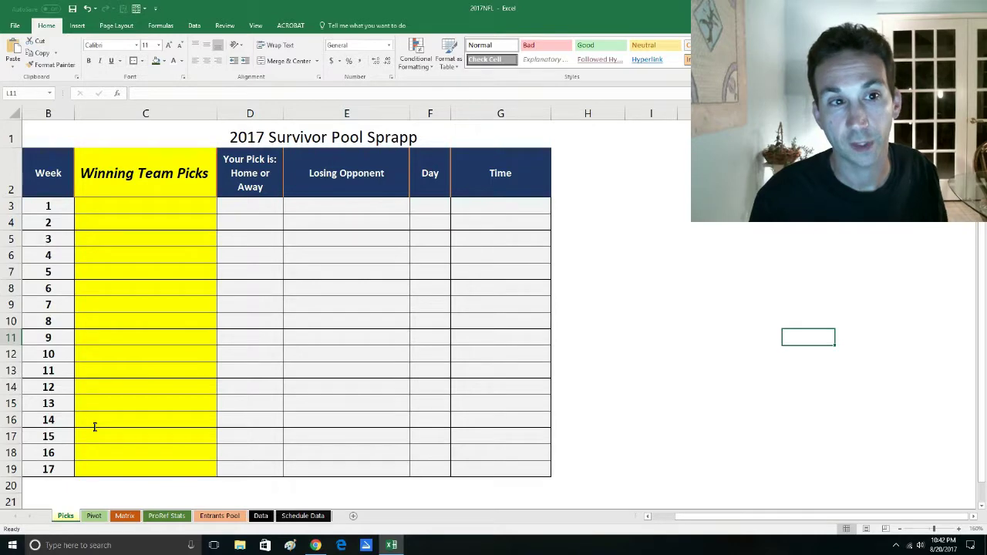
On the Pivot sheet, examine the Win Strength % column and the Yes/No correct-pick summary in A1:C3
click(94, 516)
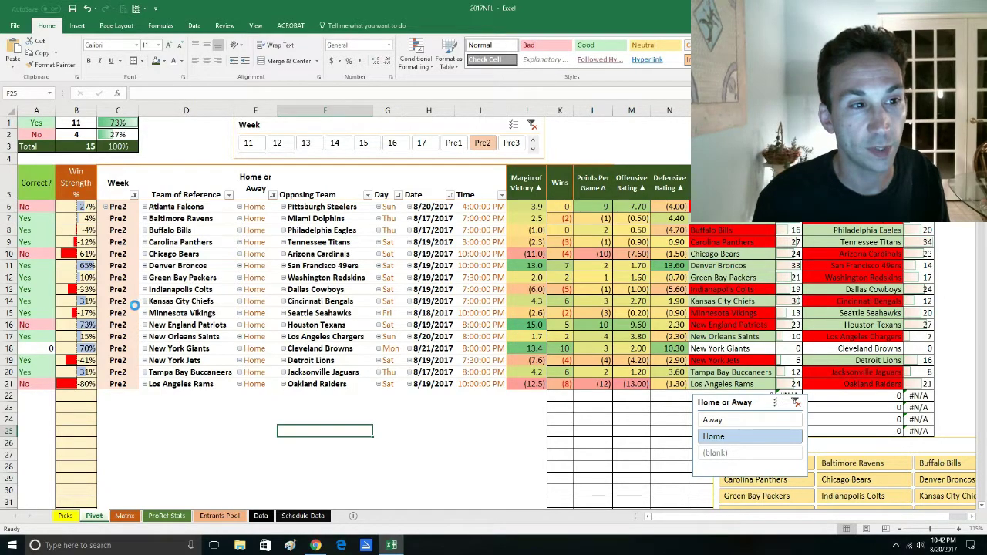
scroll(134, 305, up, 3)
click(85, 111)
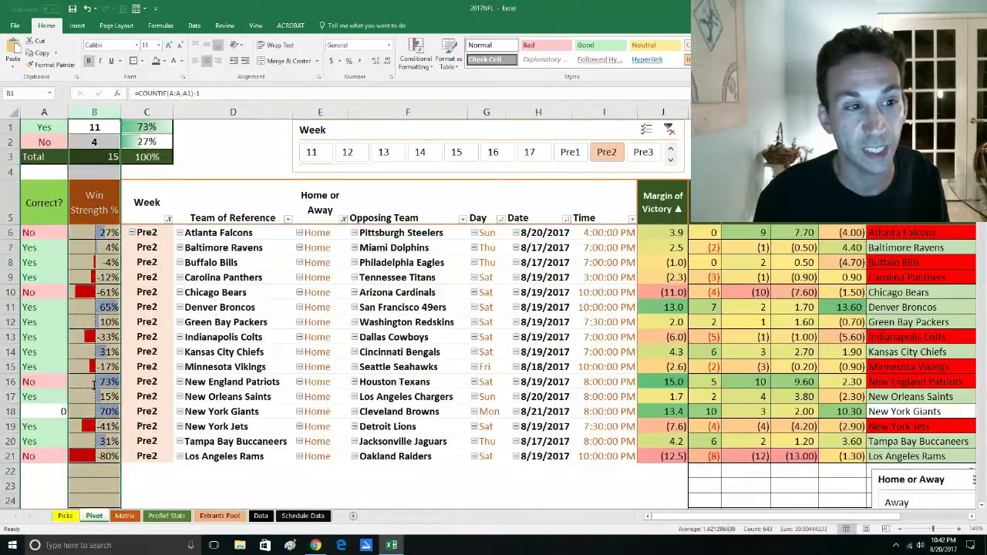
click(199, 161)
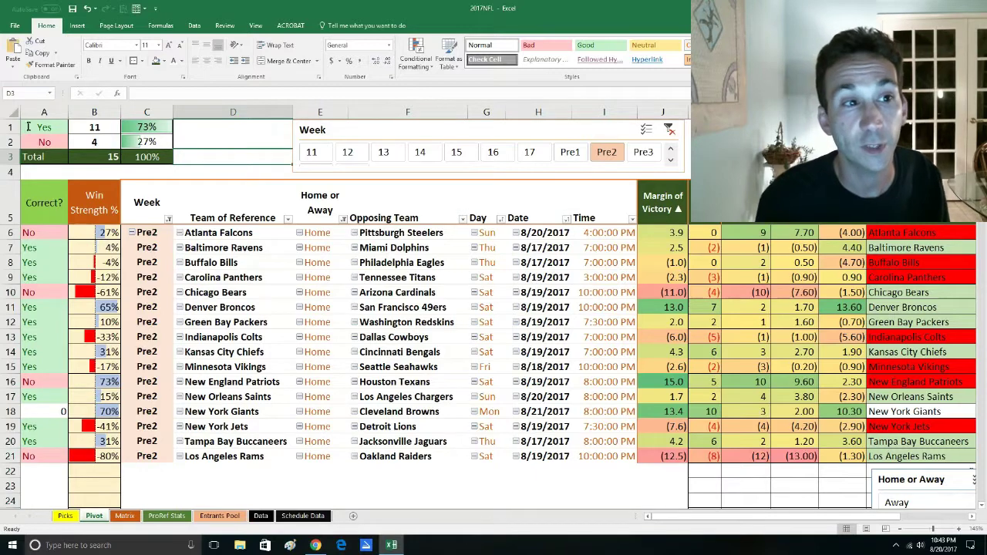
drag(24, 127, 159, 158)
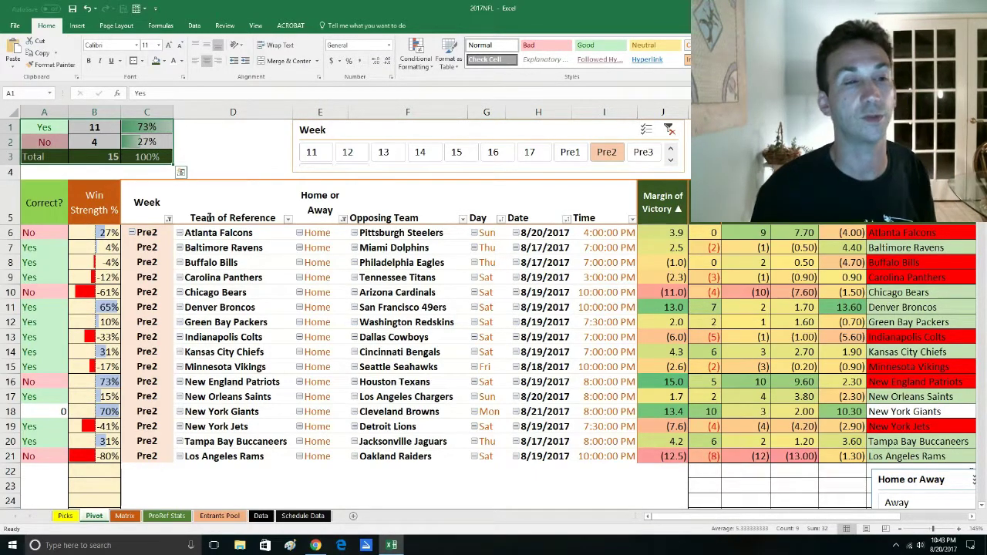
click(183, 157)
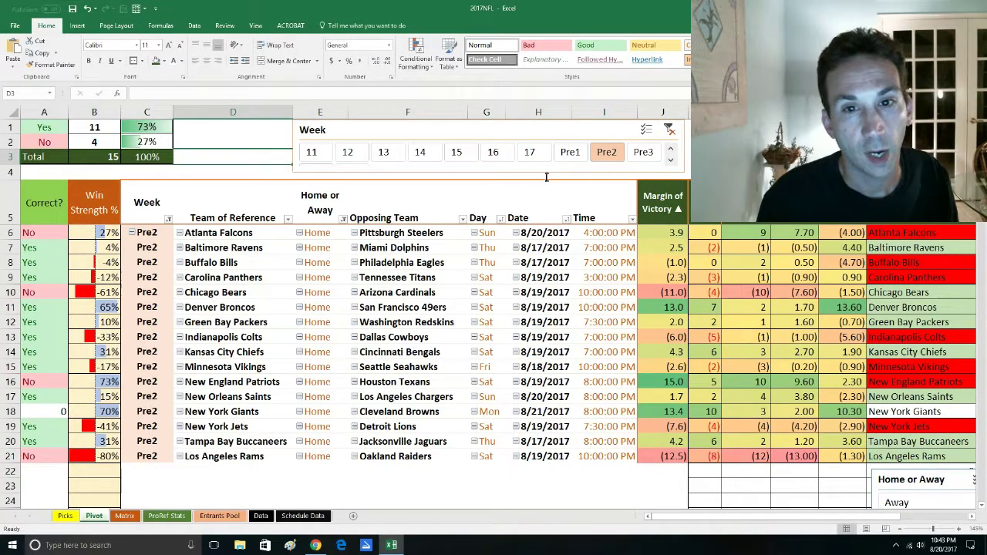
Filter the pivot table to week Pre1 to review that week's prediction results
click(572, 154)
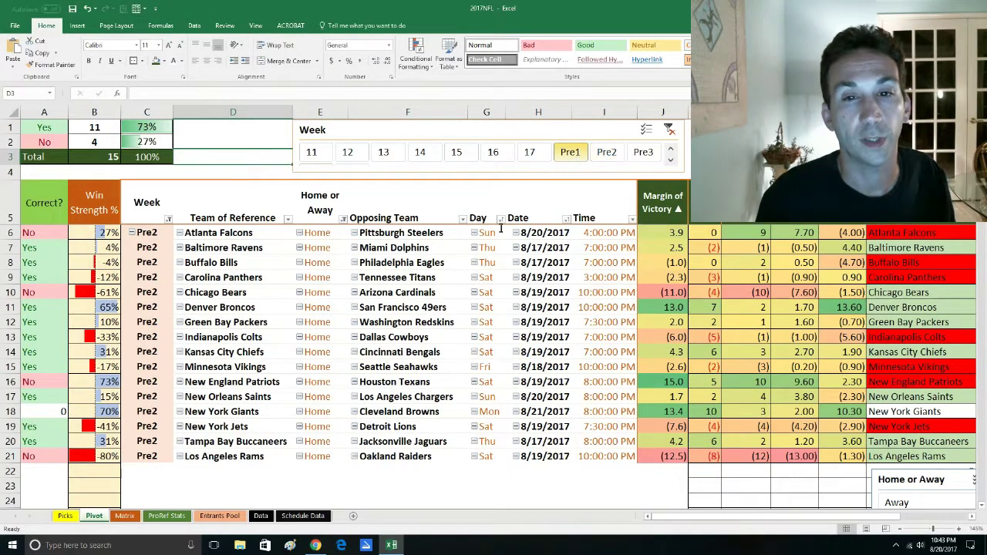
click(234, 167)
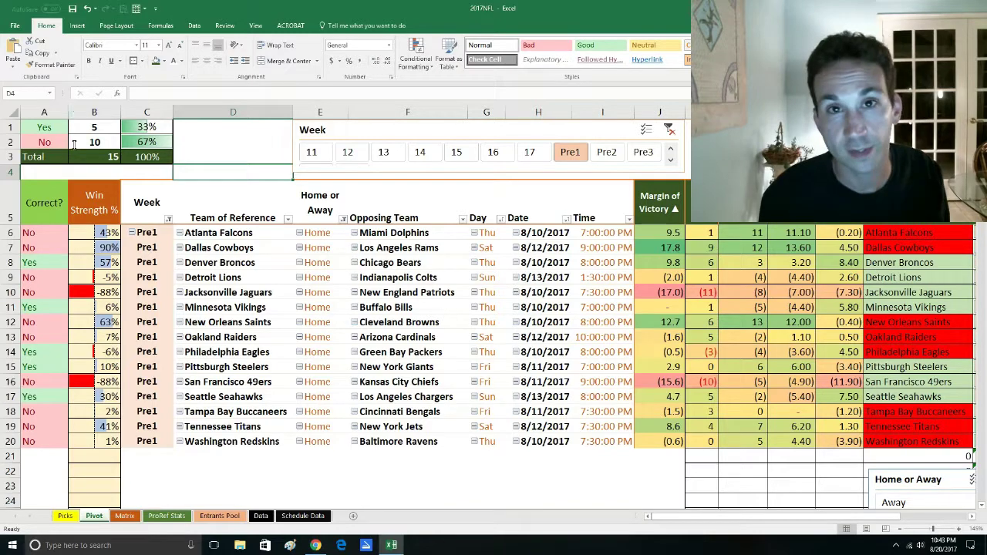
Look over the source sheets Entrants Pool, Data, ProRef Stats and Matrix, and return to the Pivot sheet
click(223, 516)
click(260, 515)
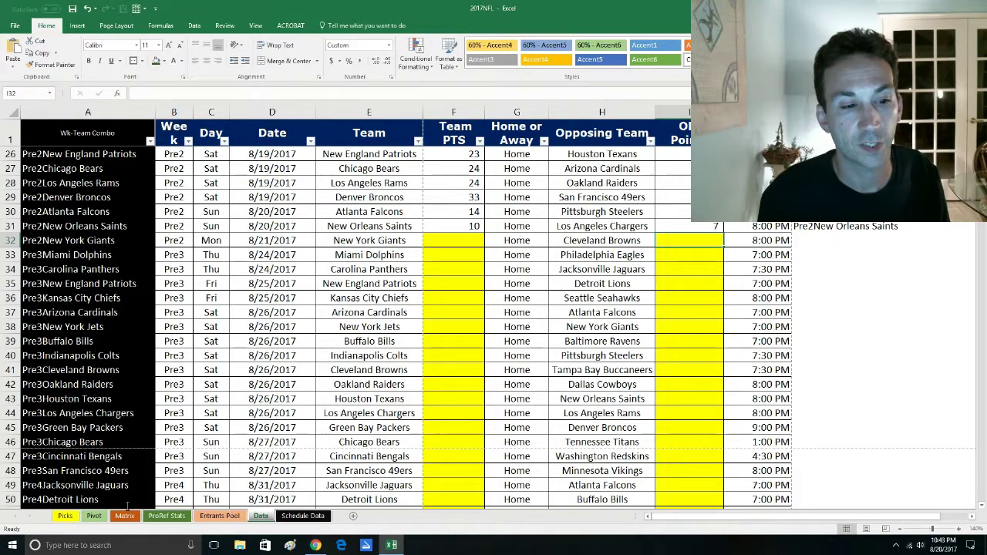
click(168, 516)
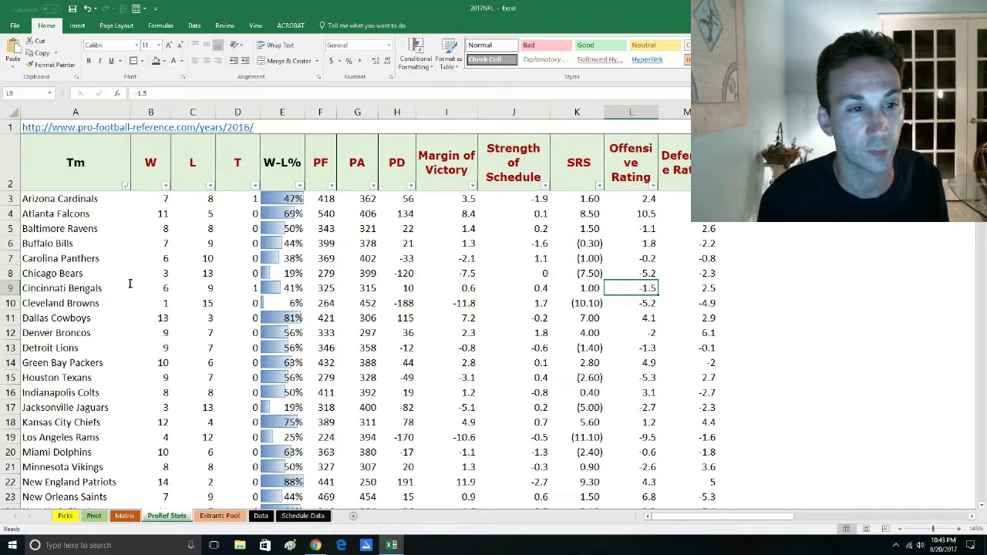
click(125, 516)
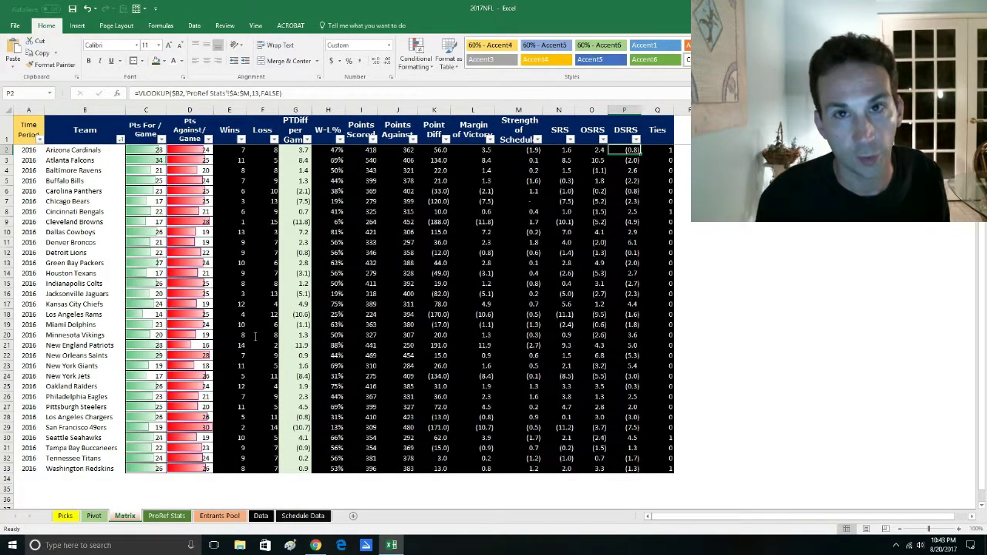
click(93, 516)
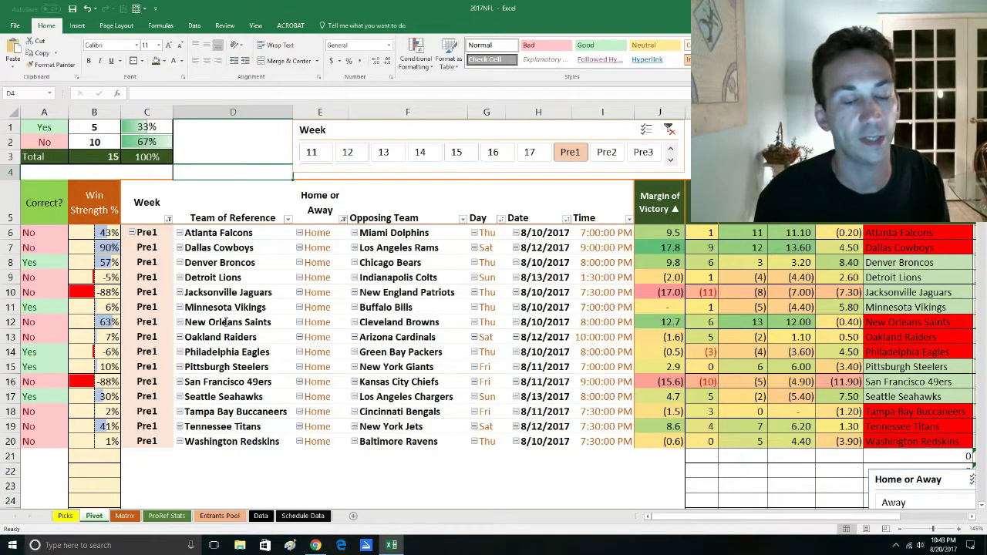
Examine the Margin of Victory, Points Per Game and Offensive Rating columns and the Yes/No counts and percentages for week Pre1
click(659, 112)
click(743, 112)
click(792, 112)
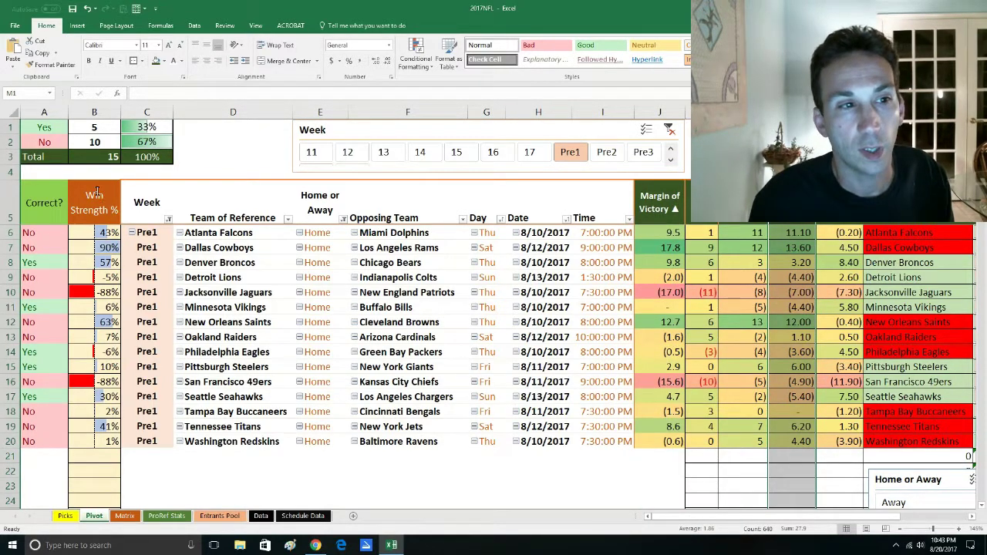
click(147, 127)
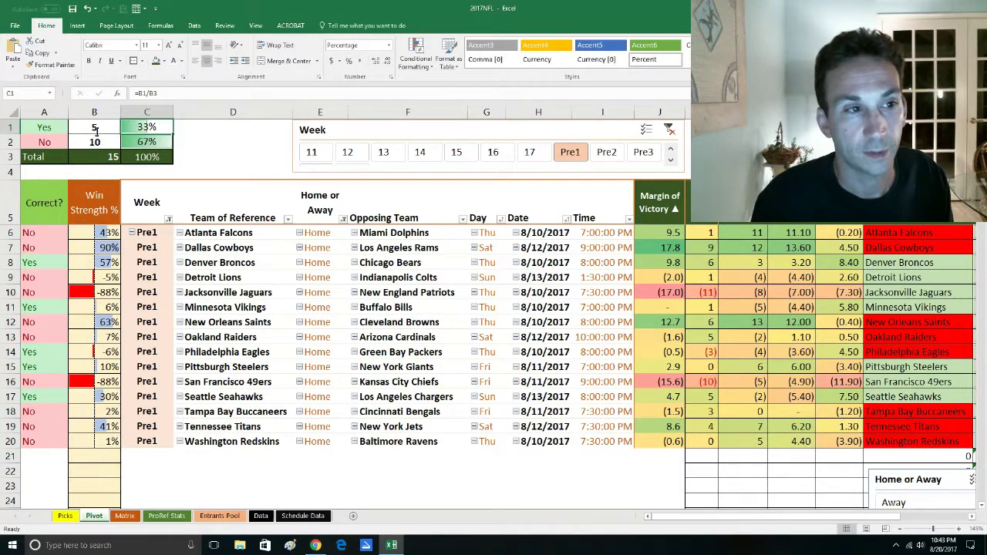
drag(108, 127, 108, 142)
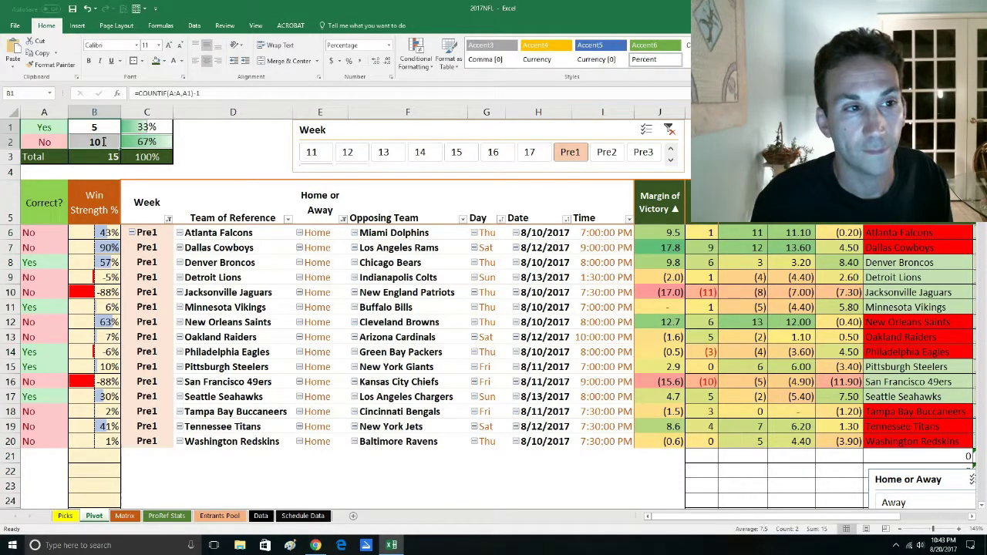
Filter the pivot table back to week Pre2 and bring the game results into view
click(197, 161)
click(607, 153)
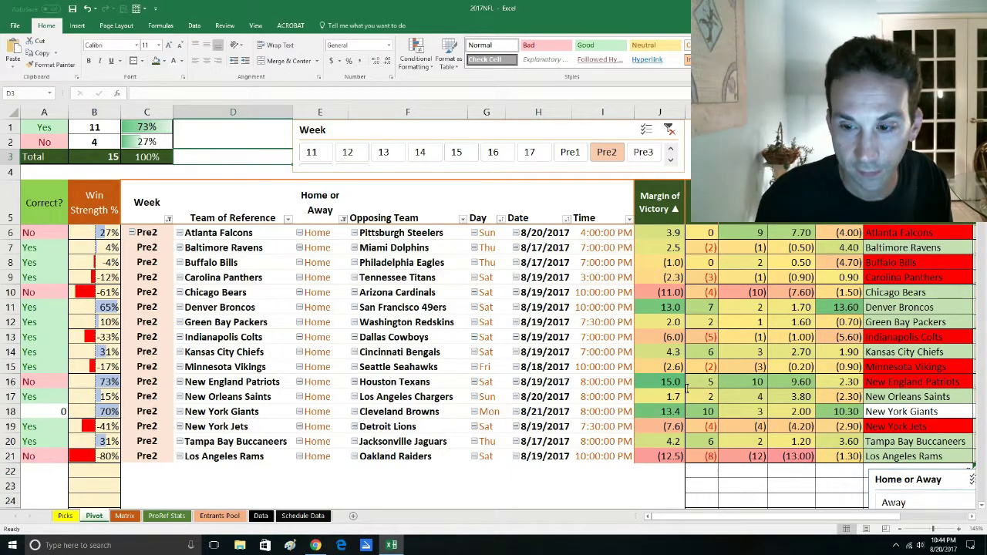
scroll(779, 367, down, 3)
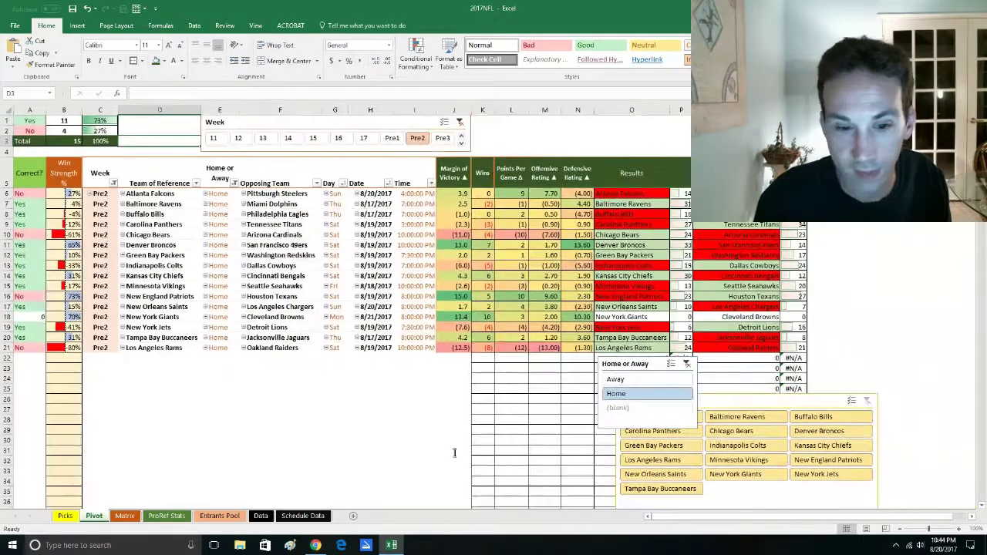
Check the live Saints–Chargers game page in Chrome, close the Microsoft Edge window, and switch back to the Excel workbook
click(336, 546)
click(326, 547)
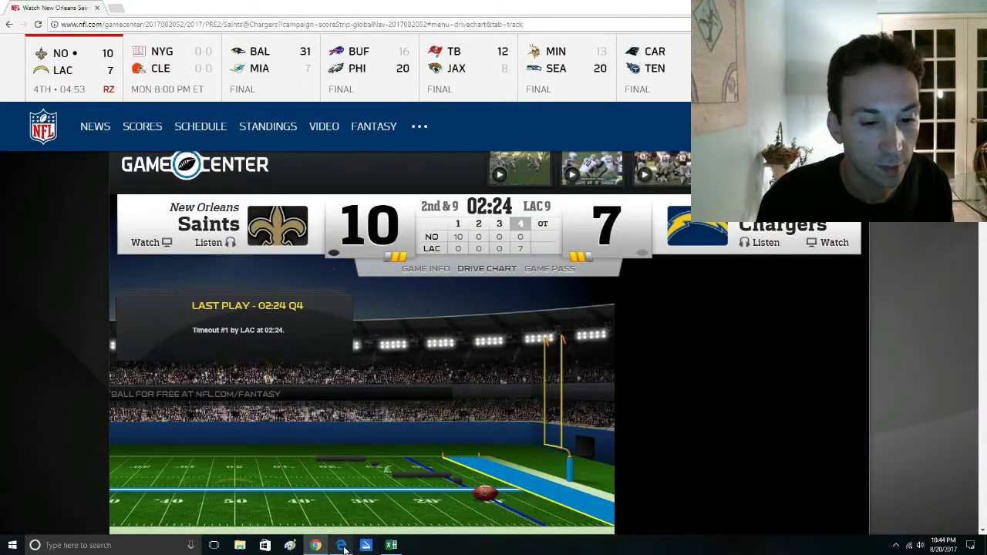
right_click(340, 545)
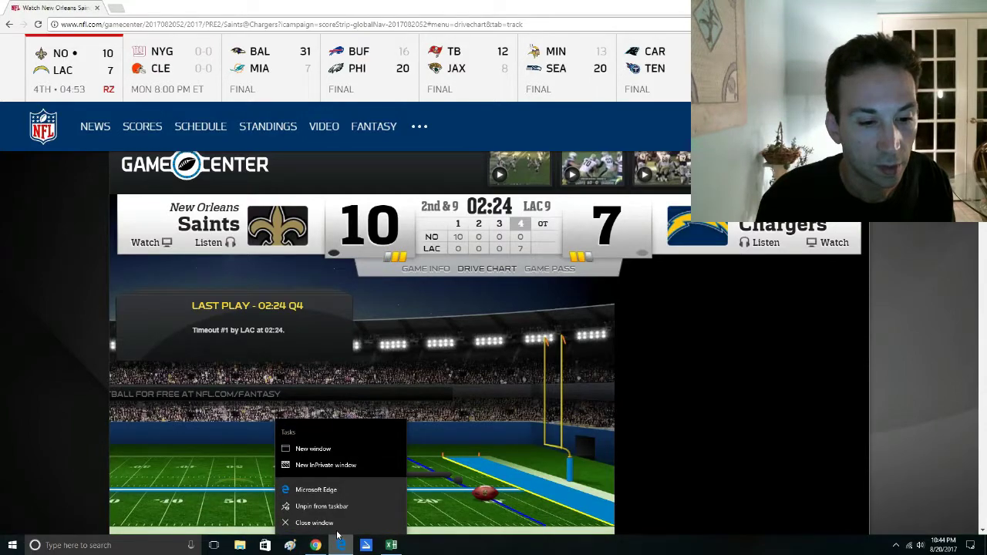
click(323, 522)
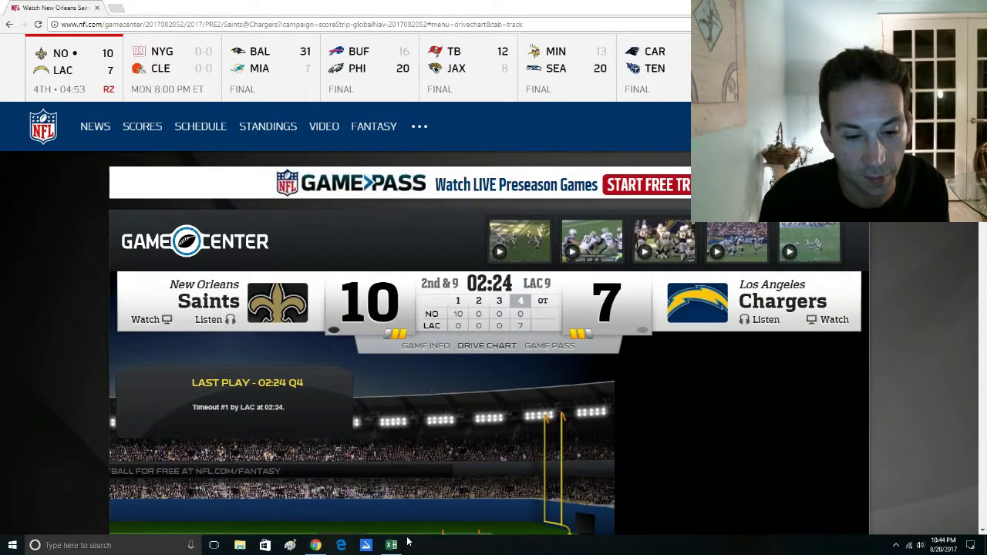
click(393, 545)
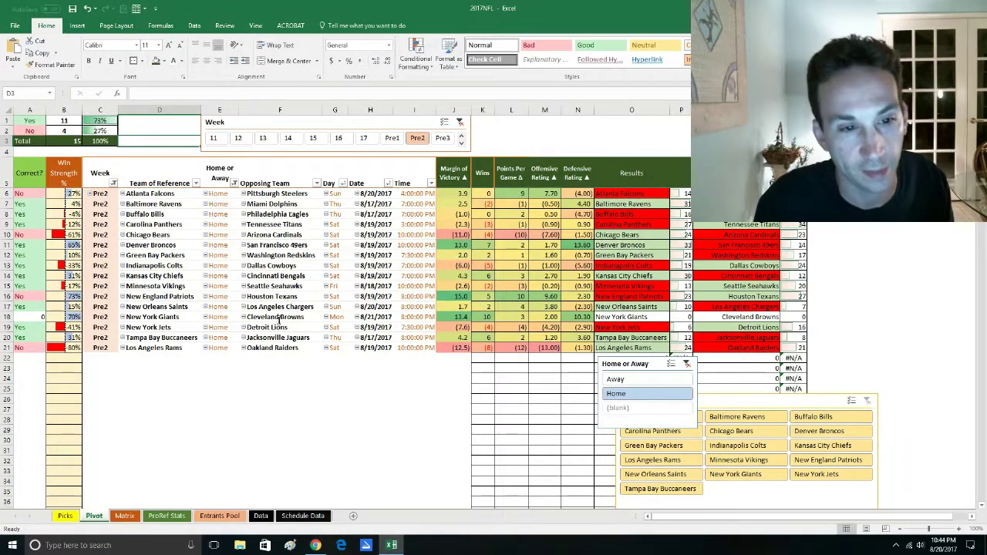
AutoFit the width of the Time column on the Pivot sheet so that all game times fit
click(266, 398)
scroll(266, 393, up, 1)
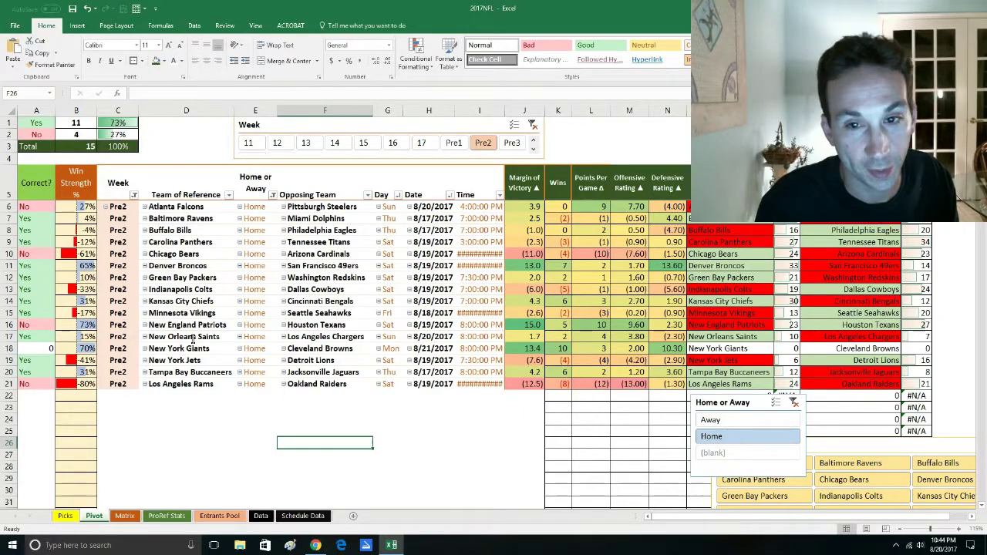
scroll(199, 348, up, 1)
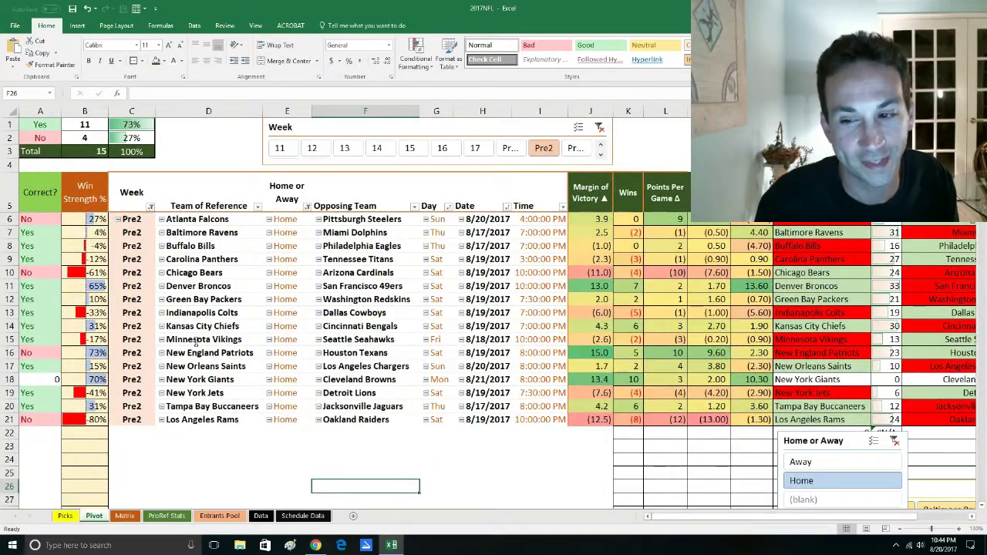
scroll(198, 345, down, 2)
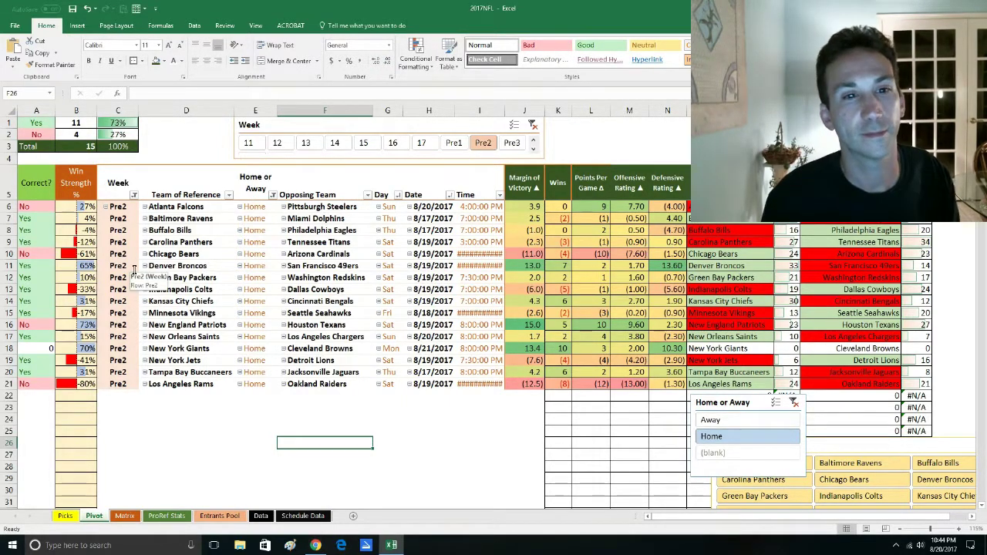
double_click(504, 110)
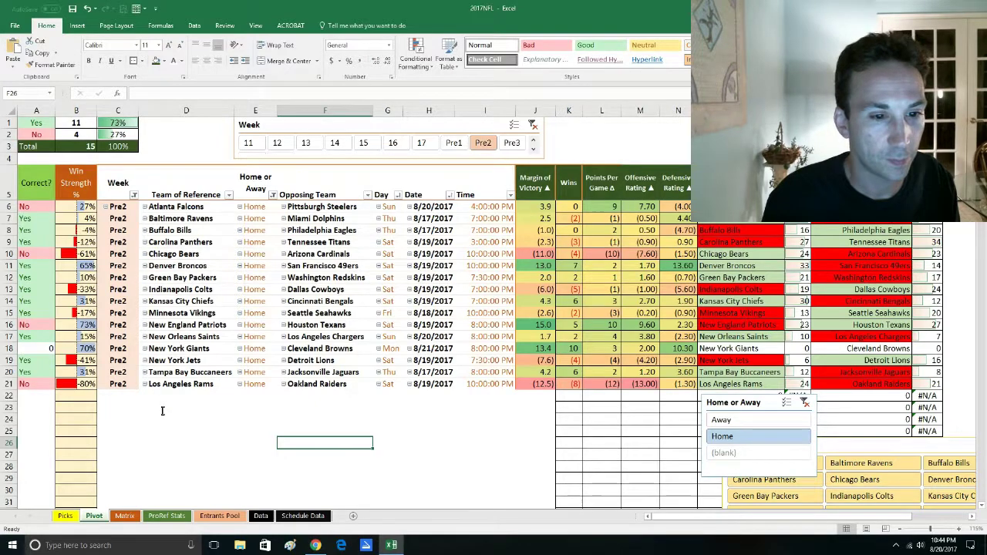
Inspect the score cells of the Los Angeles Rams–Oakland Raiders game in row 21, including the lookup formula in R21
scroll(162, 410, up, 1)
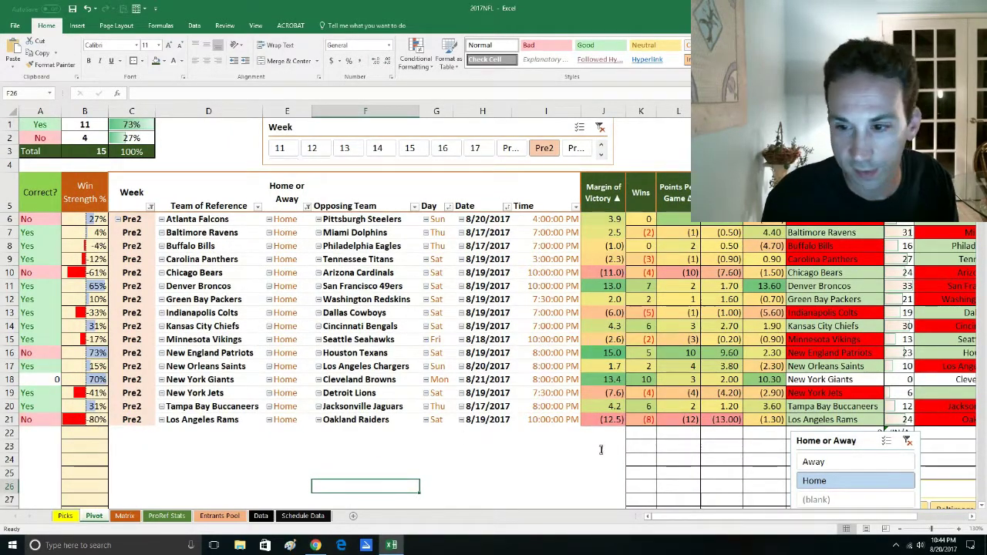
scroll(583, 441, down, 2)
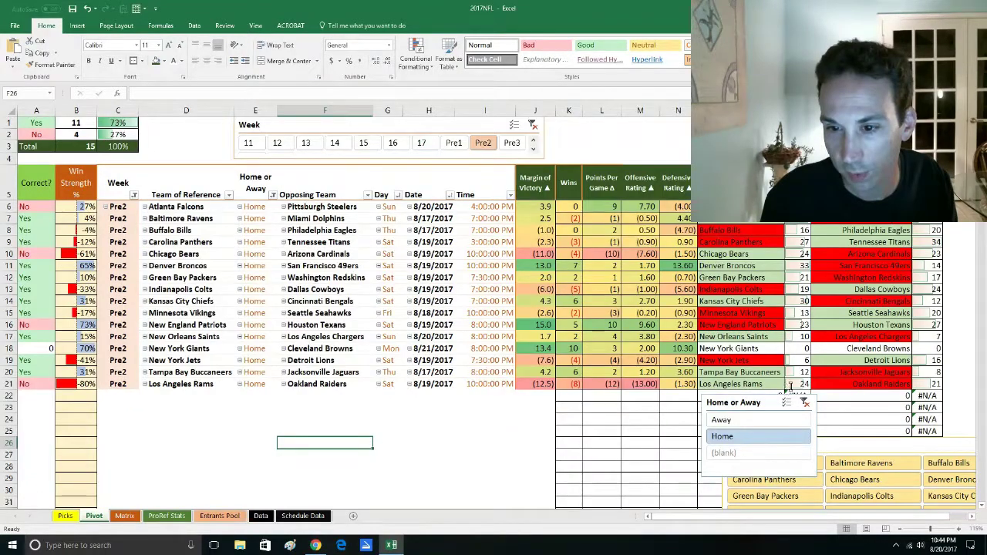
click(790, 385)
click(930, 385)
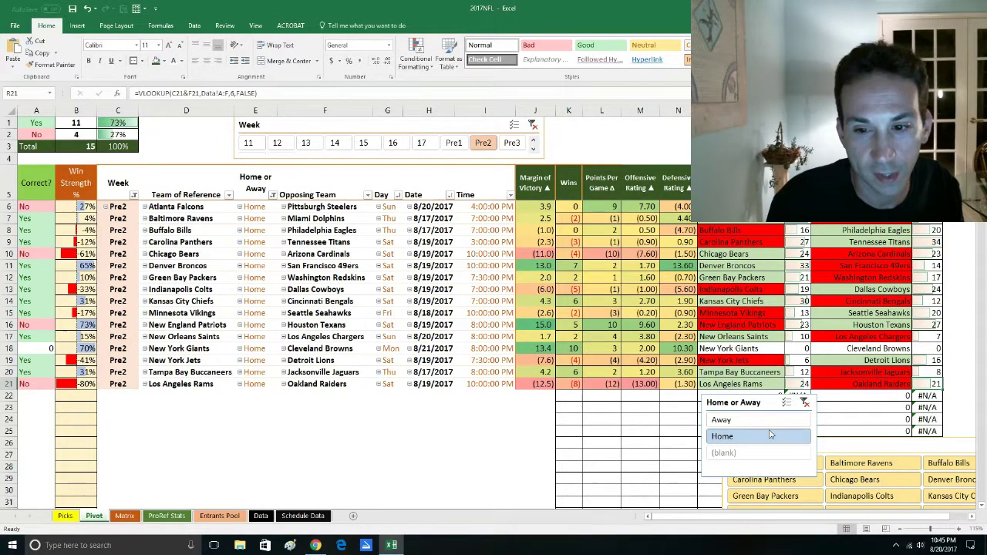
Filter the pivot table to away teams and inspect the Win Strength % and Correct? cells of the Oakland Raiders and Houston Texans rows
click(720, 420)
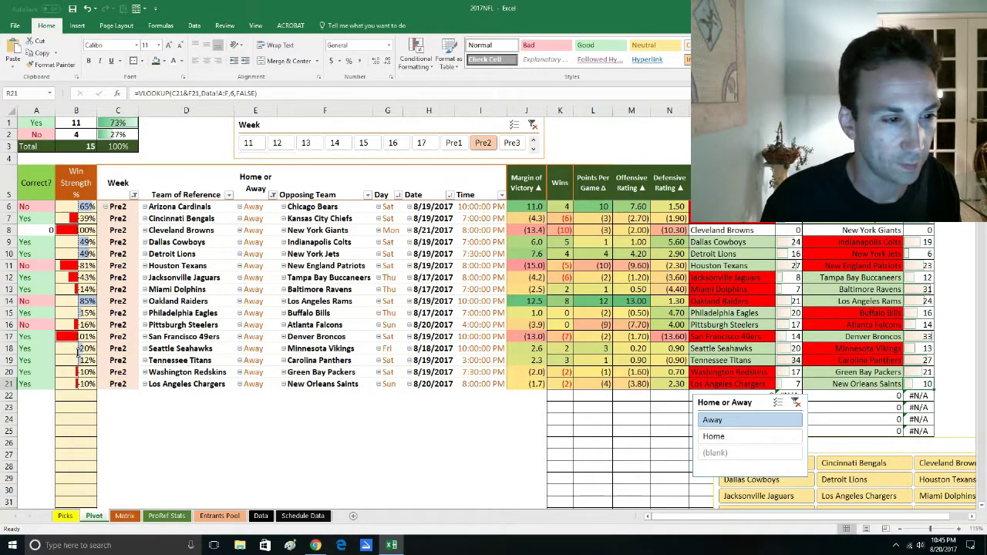
click(185, 407)
scroll(185, 407, up, 1)
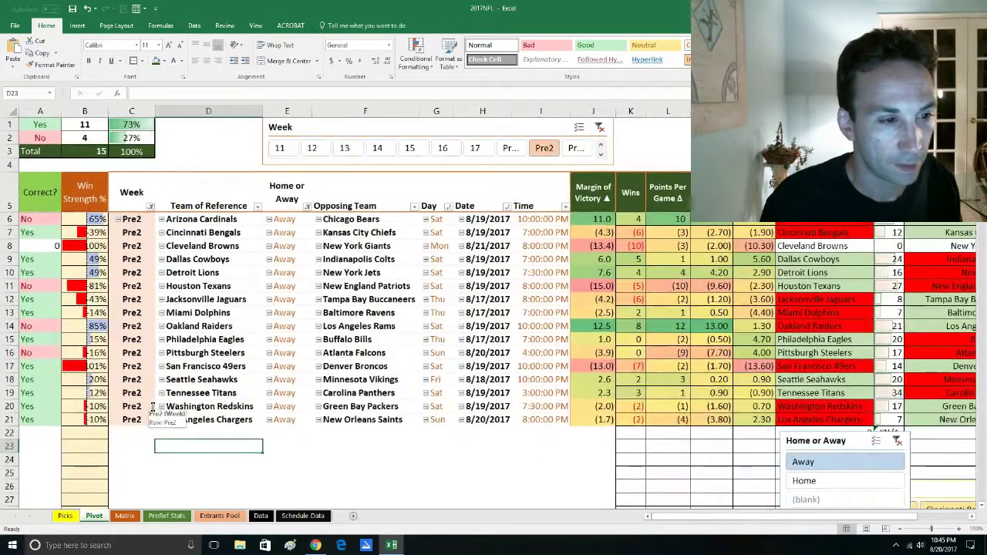
click(94, 328)
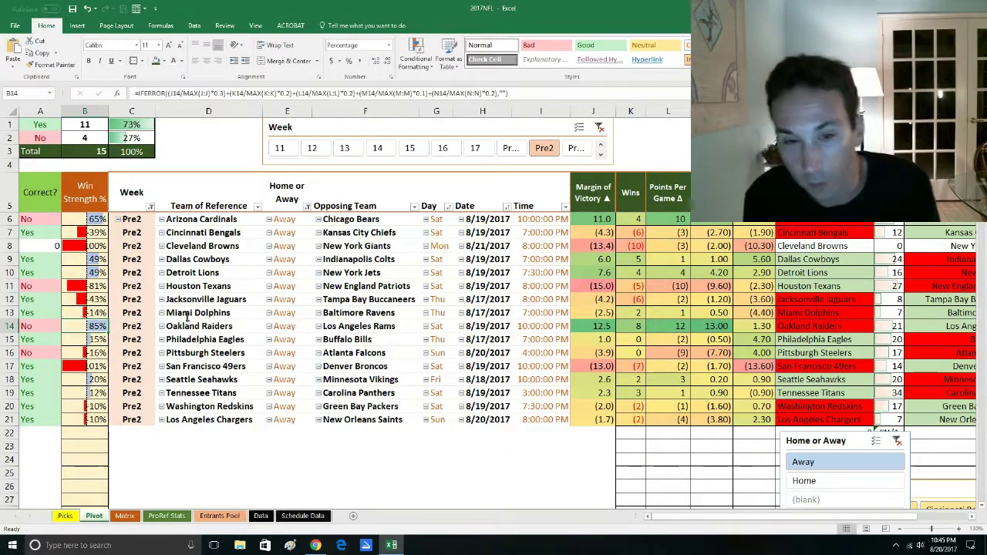
ctrl+scroll(205, 331, down, 1)
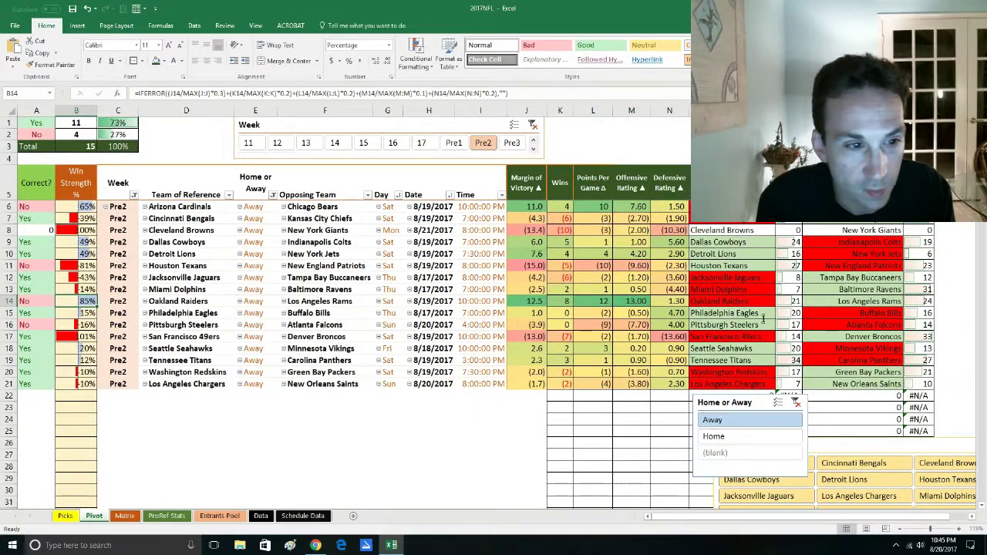
click(33, 299)
click(36, 267)
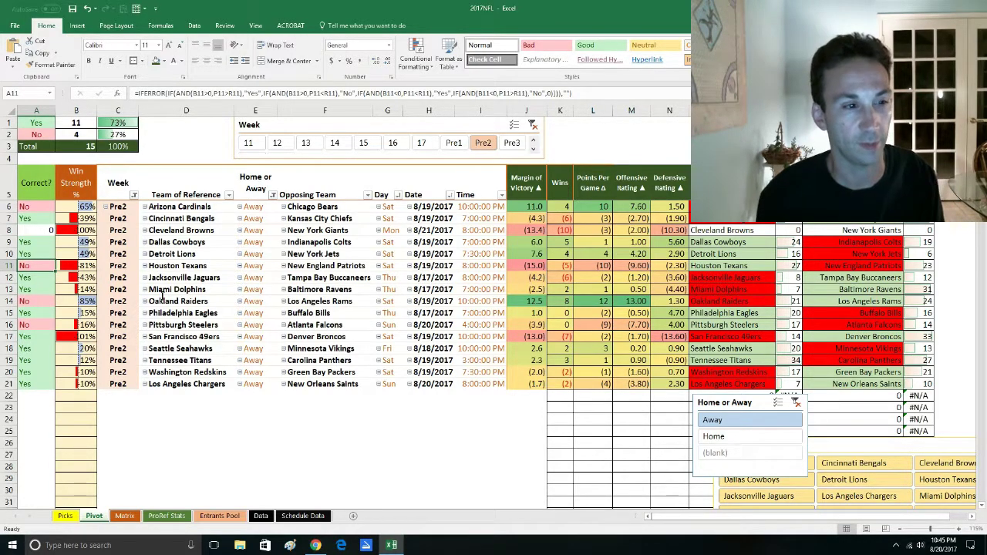
Add week Pre1 to the Pre2 week filter and check the combined Yes and No percentages in C1:C2
scroll(297, 231, down, 1)
scroll(162, 300, up, 1)
scroll(162, 300, up, 1)
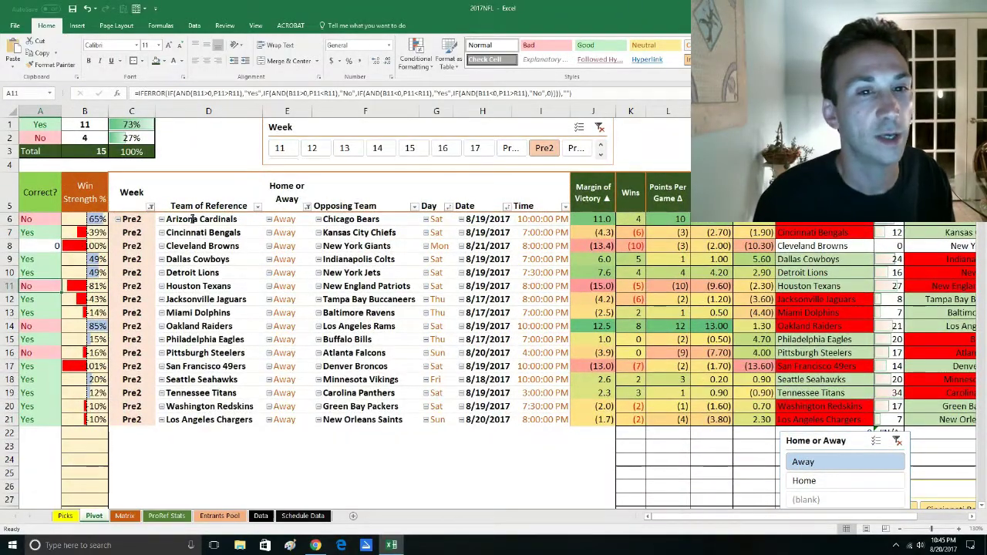
ctrl+click(510, 148)
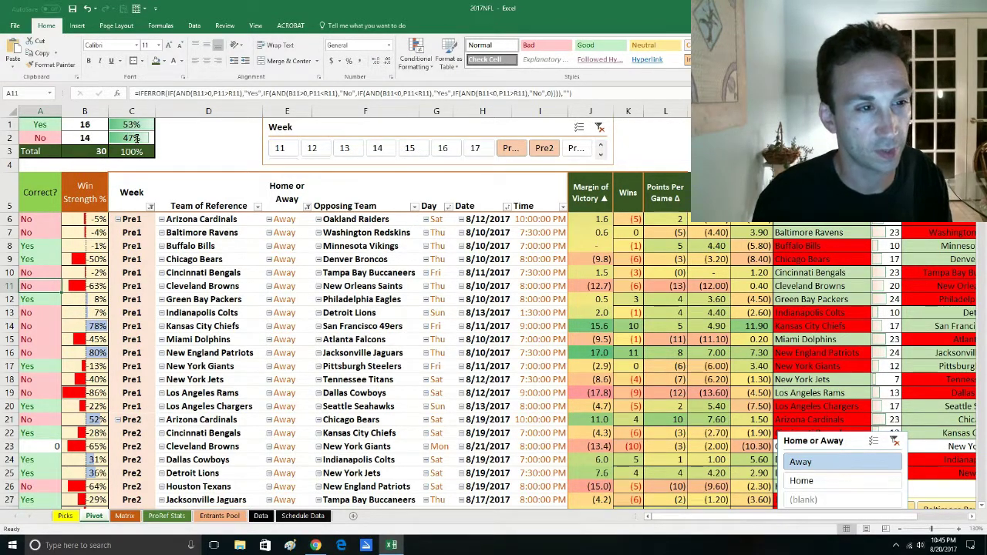
drag(131, 124, 131, 138)
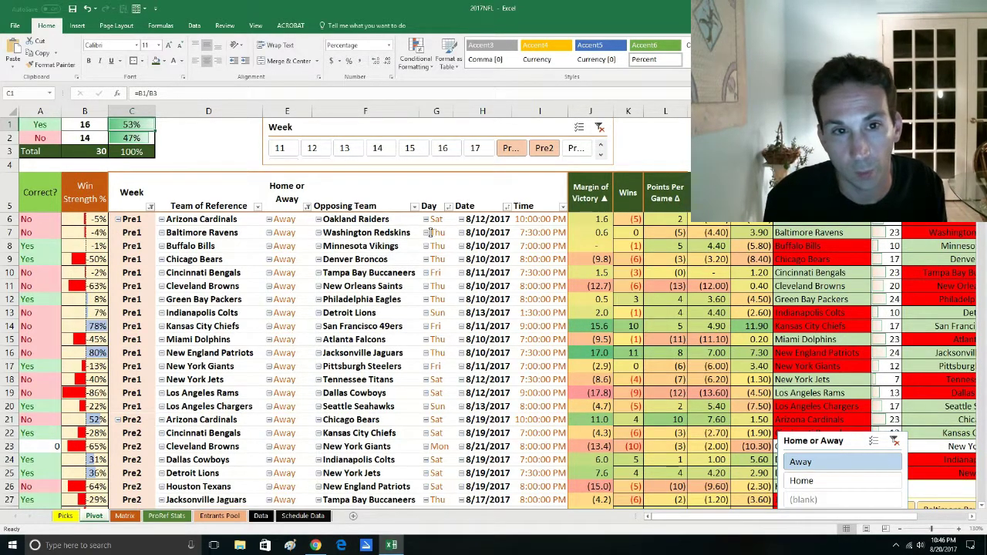
Filter the pivot table to regular-season week 1 only
click(600, 145)
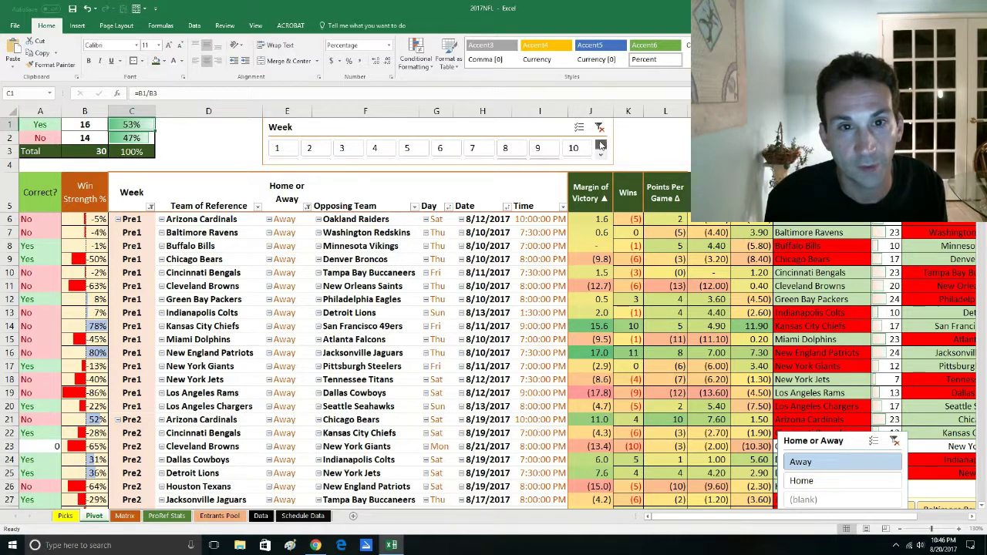
click(276, 147)
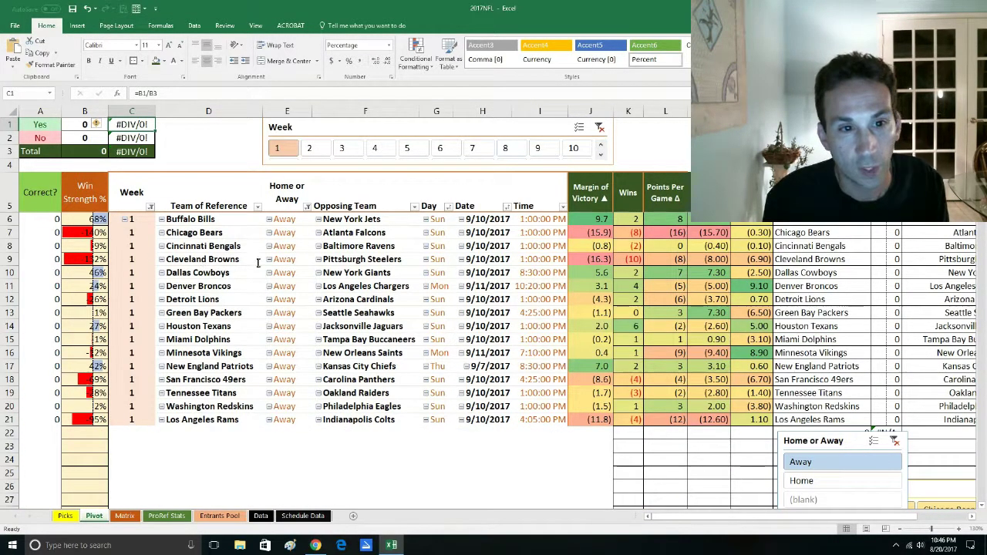
Insert Day and Date slicers for the pivot table and separate them over the lower part of the table
click(477, 208)
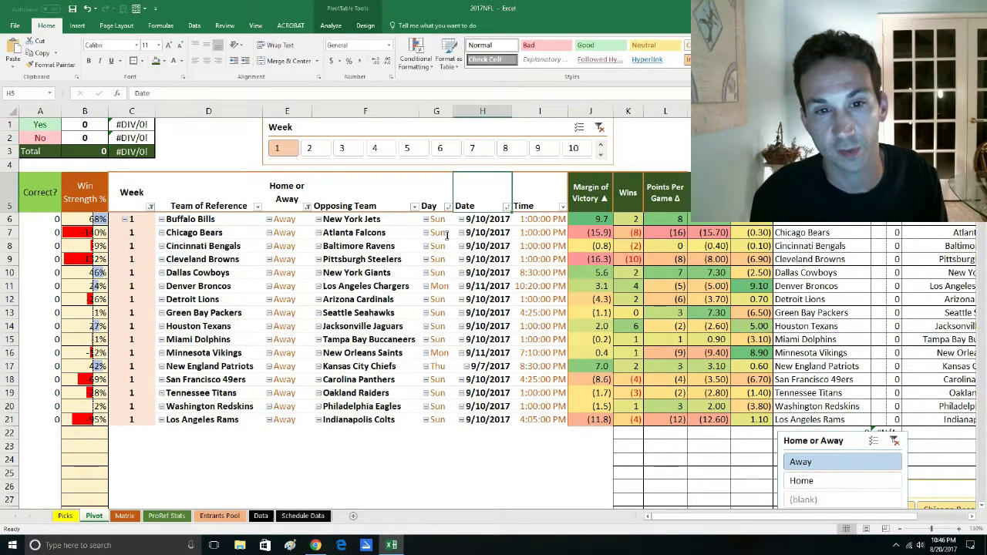
click(333, 26)
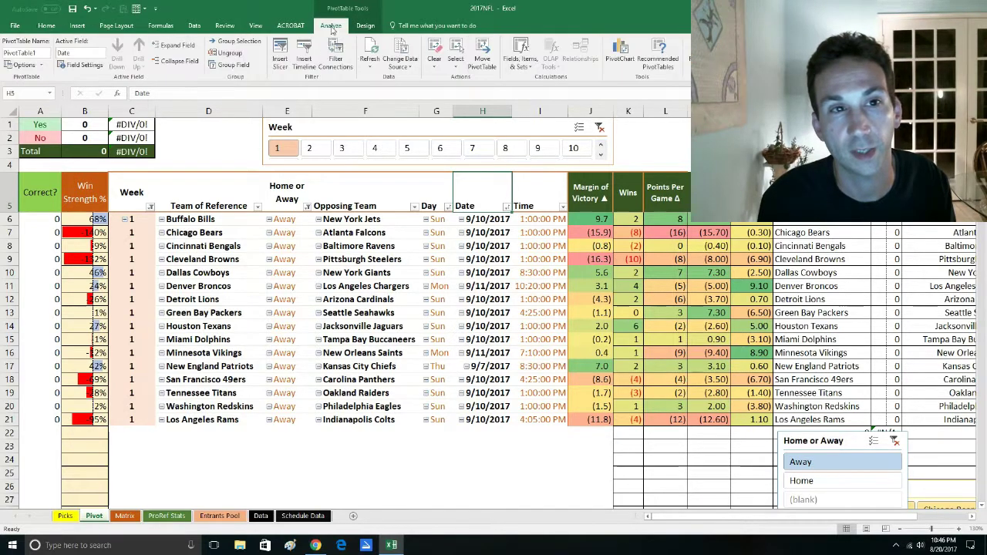
click(281, 54)
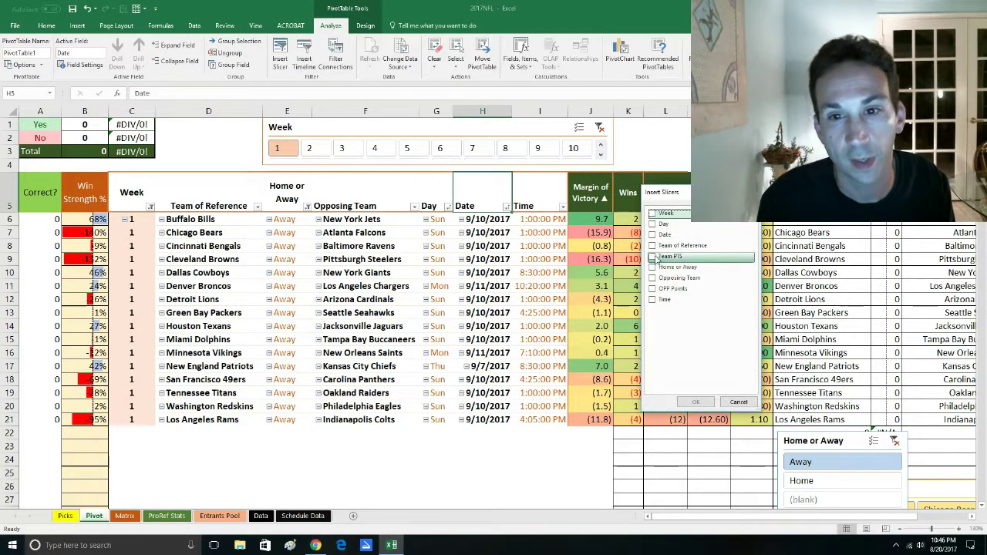
click(652, 224)
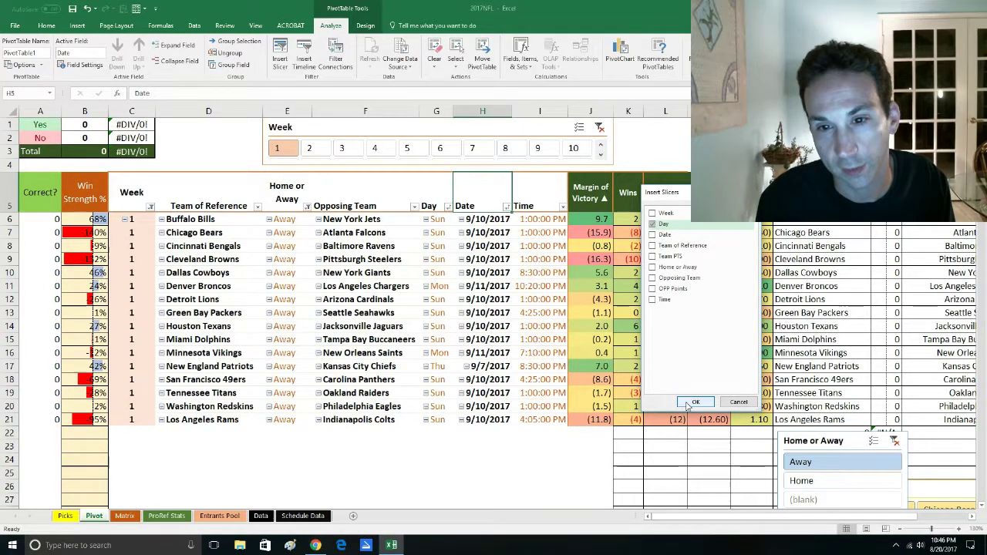
click(652, 234)
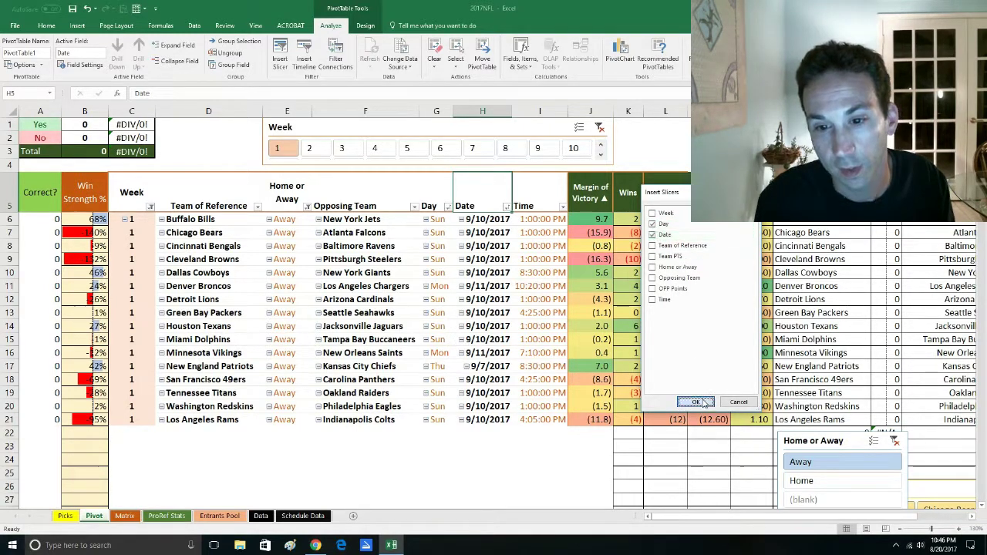
click(703, 402)
drag(467, 145, 260, 245)
drag(478, 126, 517, 286)
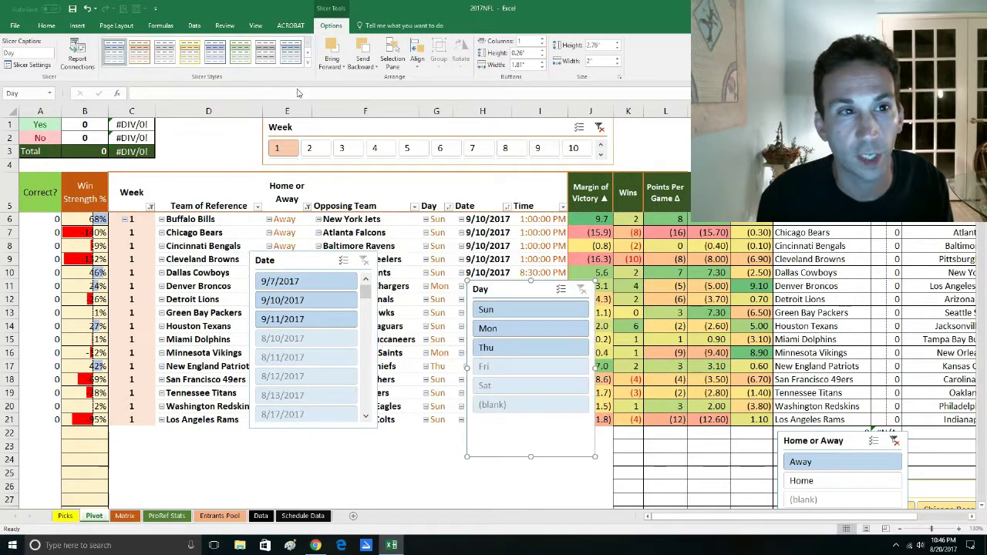
Apply a light green style to the Day slicer and a light gold style to the Date slicer, moving the Date slicer beside Day
click(239, 51)
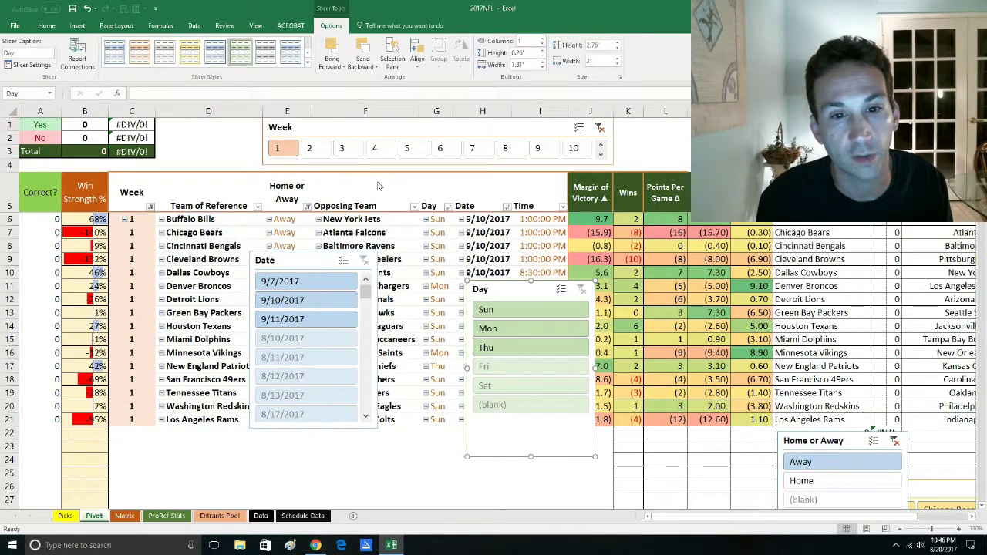
click(304, 261)
click(189, 51)
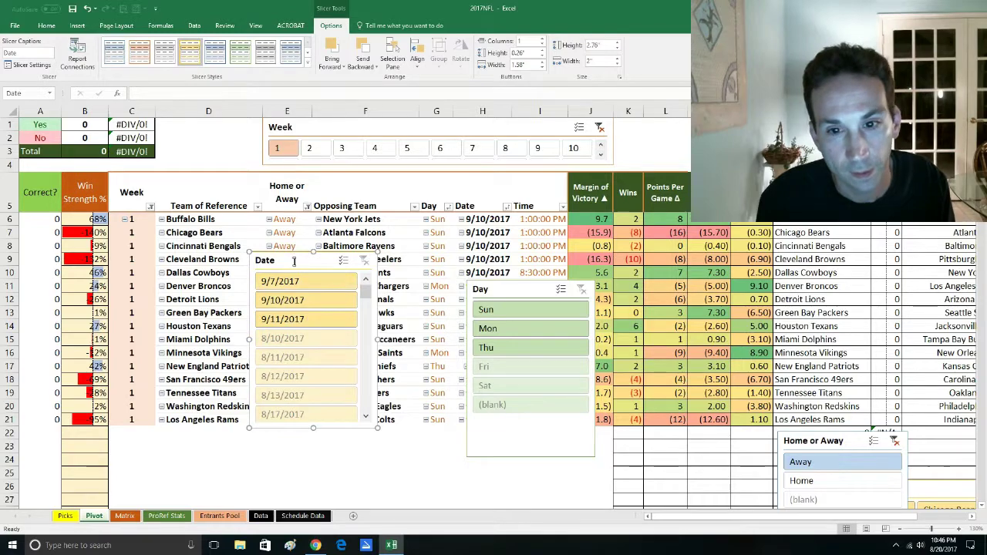
drag(293, 260, 373, 328)
Hide items with no data in both the Date slicer and the Day slicer
right_click(378, 375)
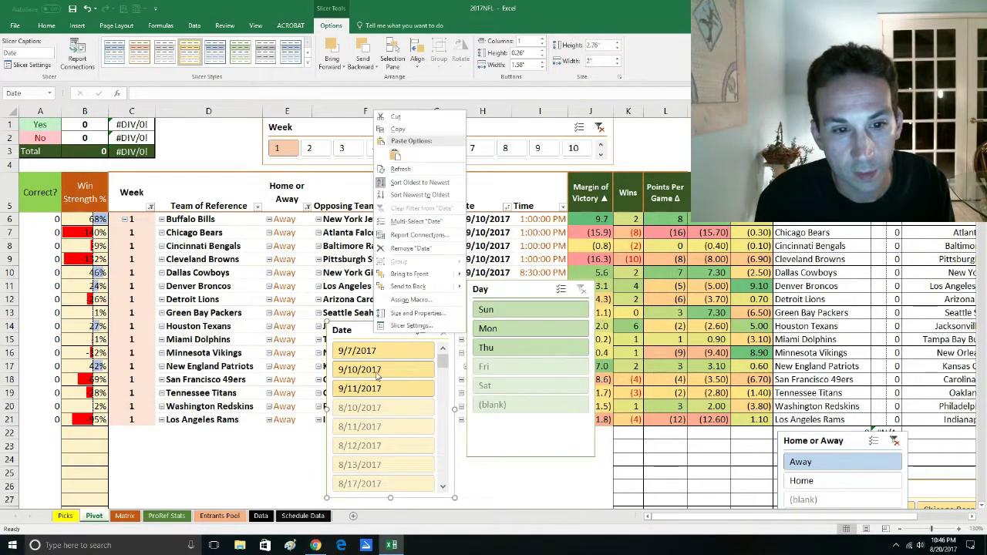
click(410, 325)
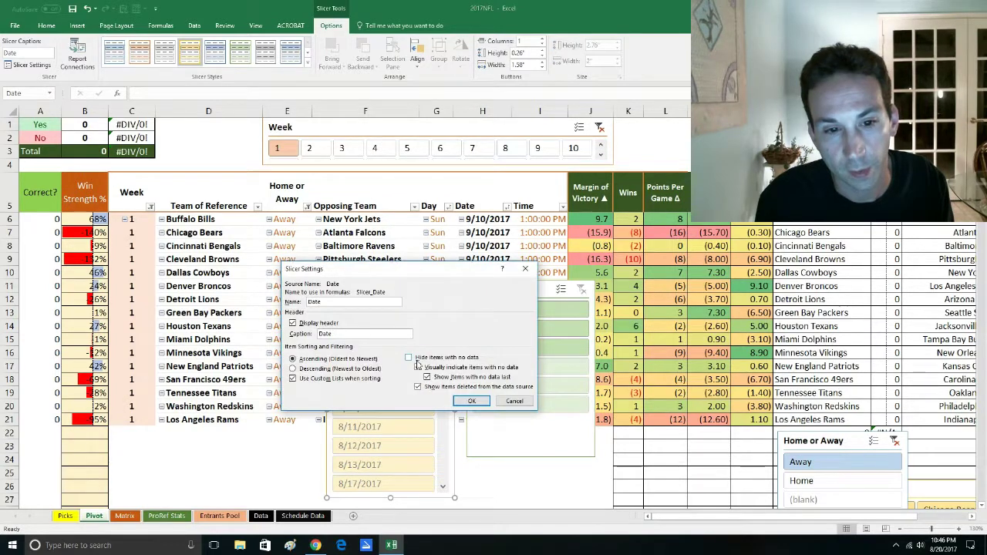
click(410, 358)
click(471, 401)
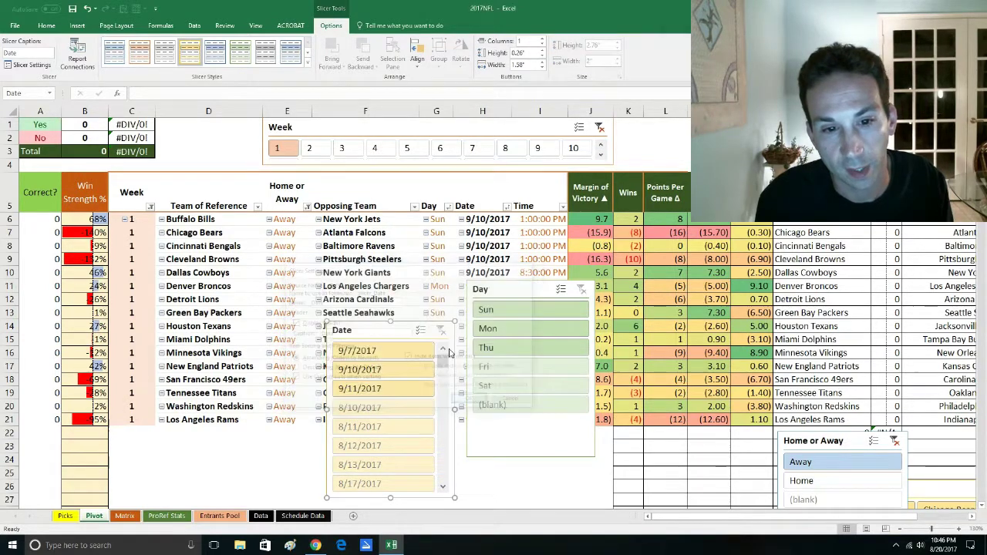
right_click(514, 288)
click(555, 503)
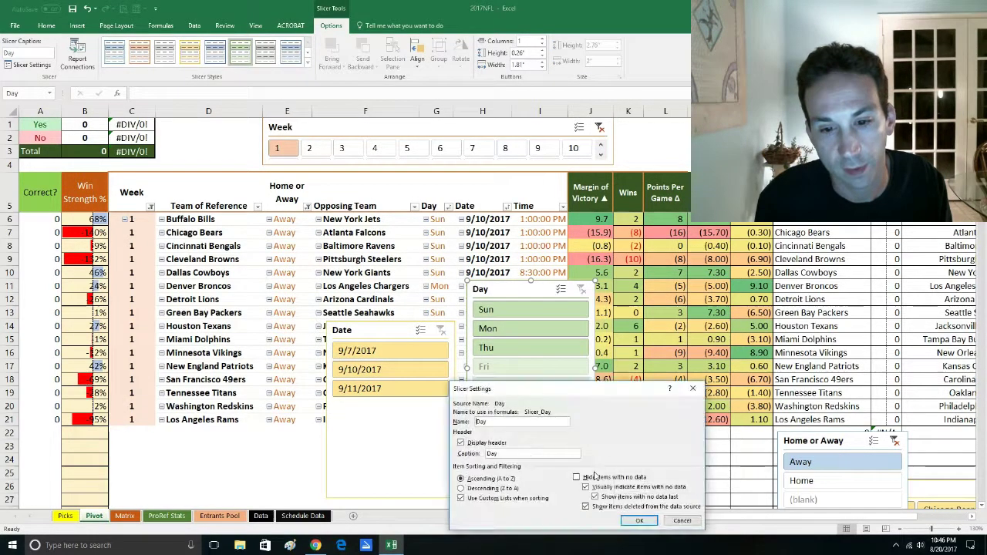
click(576, 477)
click(639, 520)
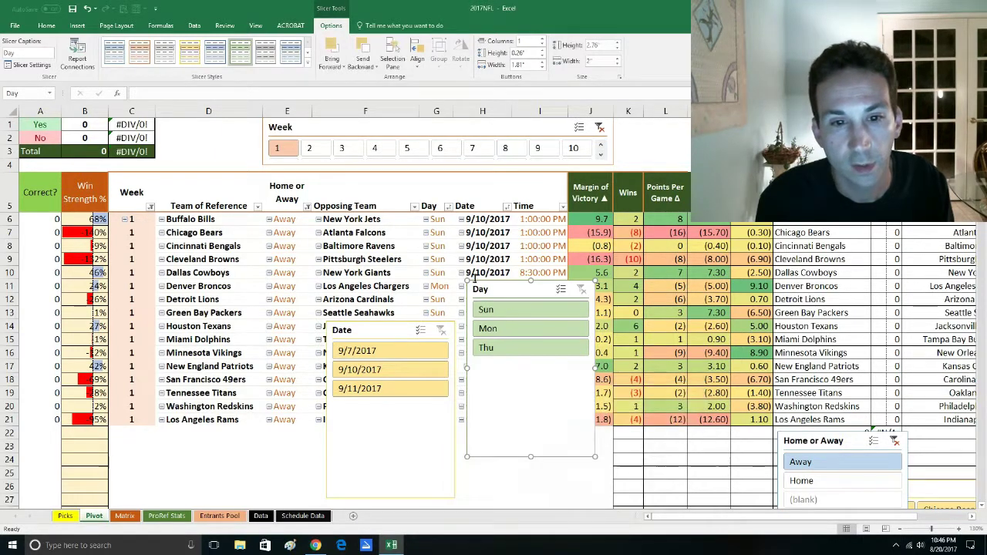
Shorten the Day slicer to about 1.98 inches high and shift the Date slicer slightly away from it
drag(530, 282, 531, 333)
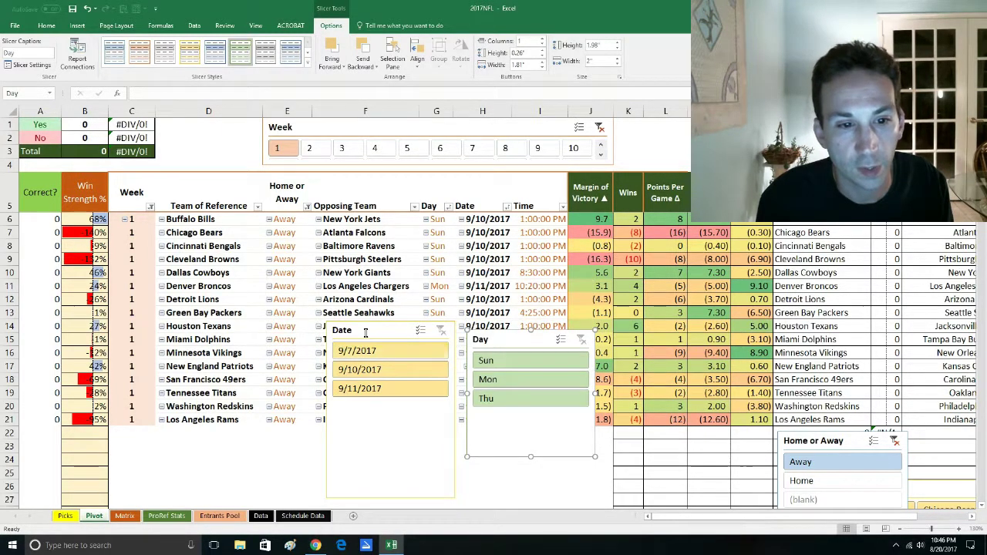
drag(377, 332, 367, 349)
Filter temporarily to the 9/7/2017 game to inspect its Win Strength % formula in B6, clearing the date filter when done
click(366, 373)
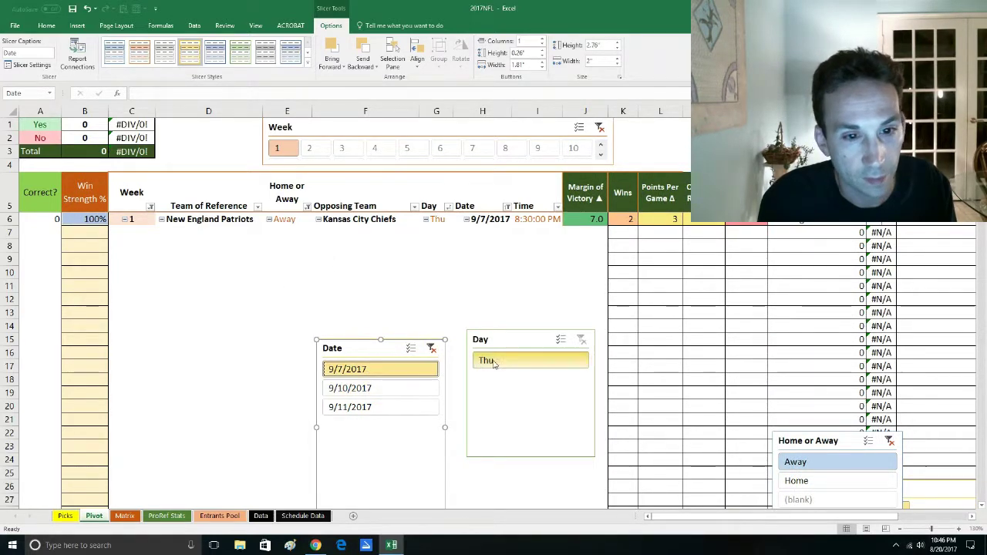
click(90, 219)
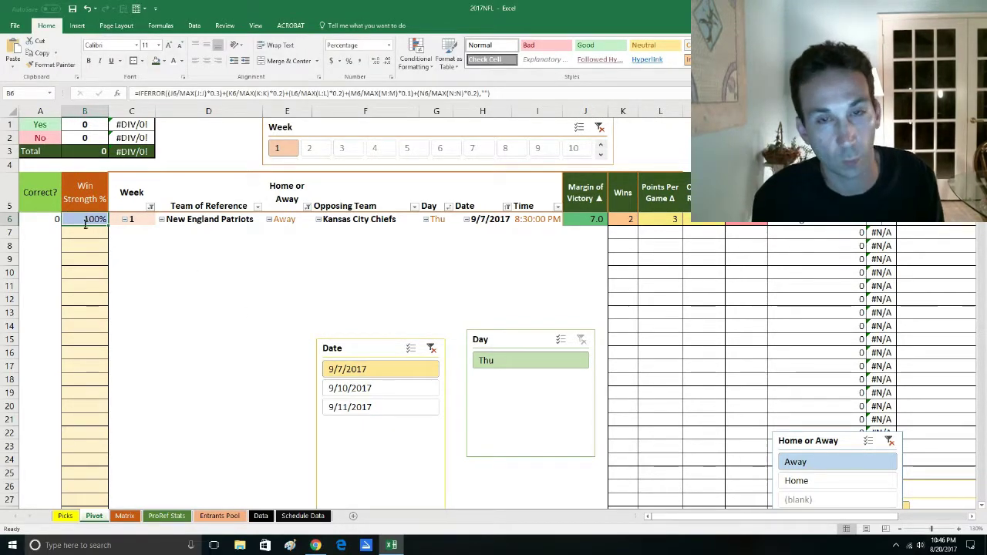
click(431, 350)
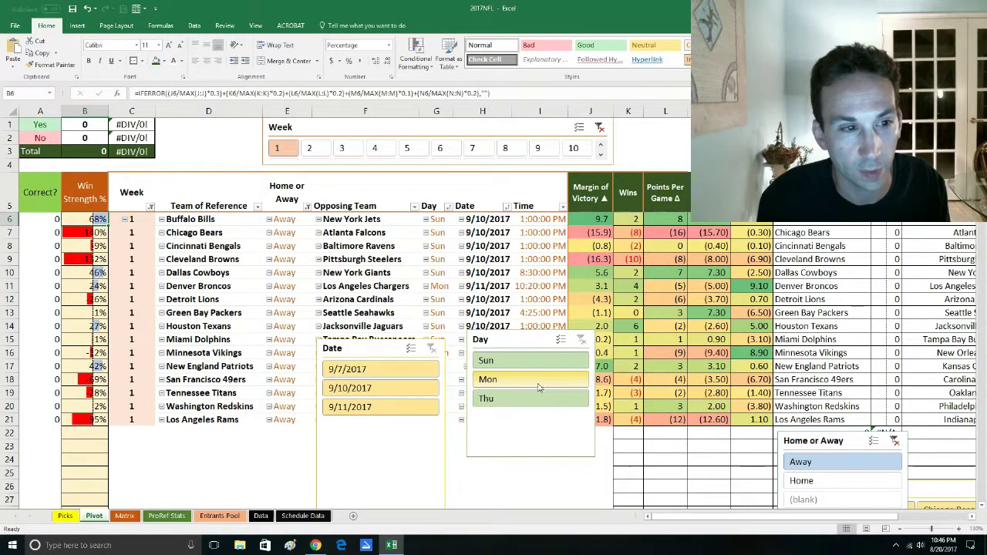
Move the Day and Date slicers below the pivot table rows, side by side next to the Home or Away slicer
drag(480, 339, 522, 352)
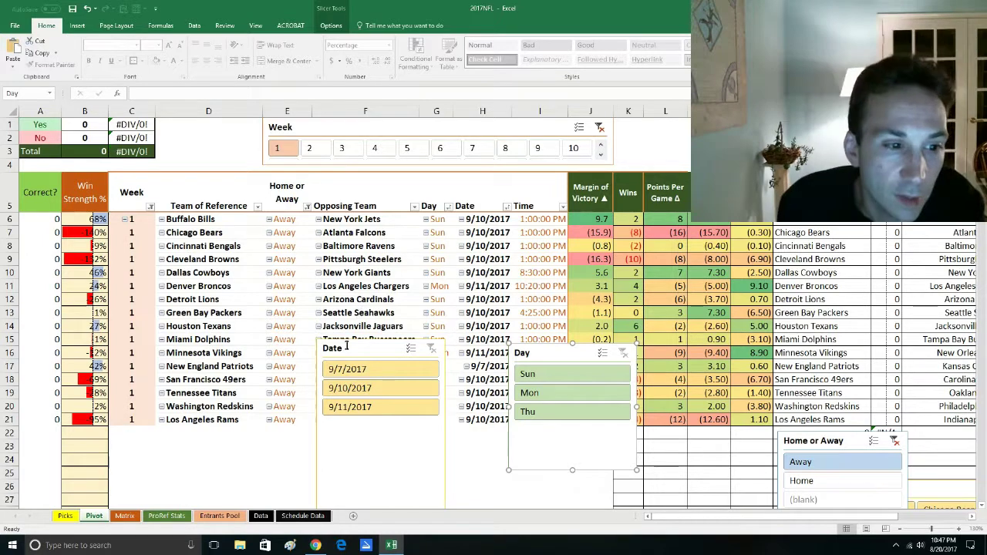
drag(375, 342, 684, 416)
drag(557, 359, 563, 454)
drag(644, 421, 662, 447)
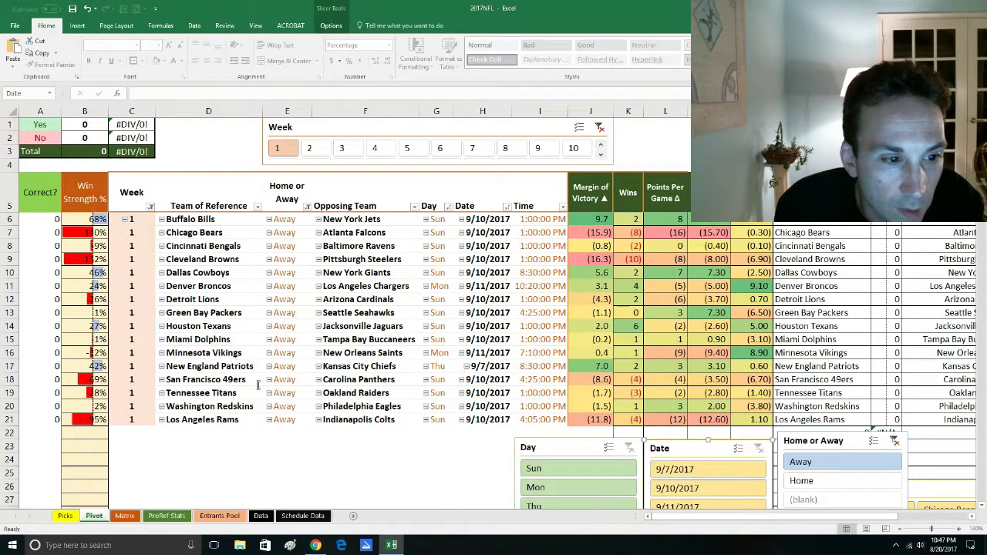
Inspect the week 1 Win Strength % formulas for the New England Patriots, Buffalo Bills and Chicago Bears
click(98, 367)
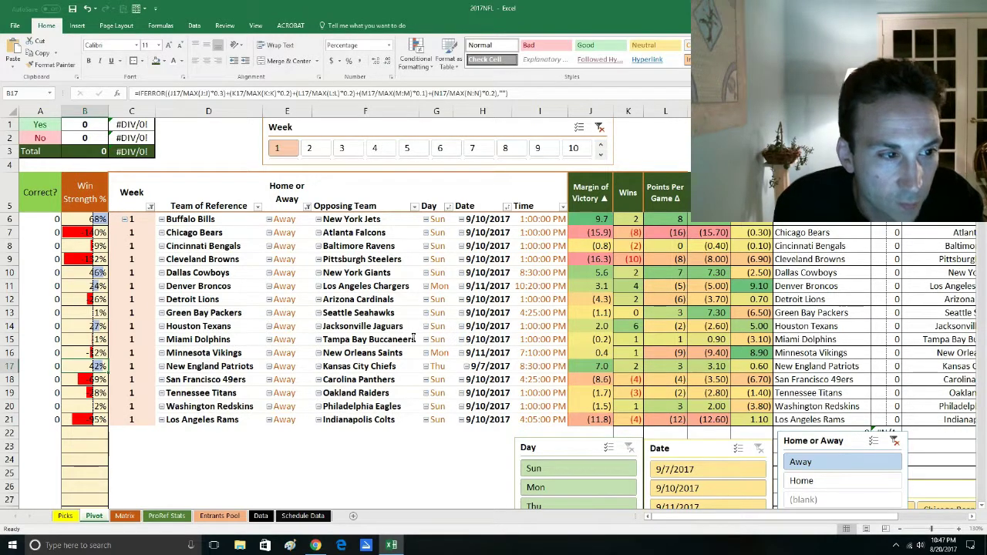
click(100, 220)
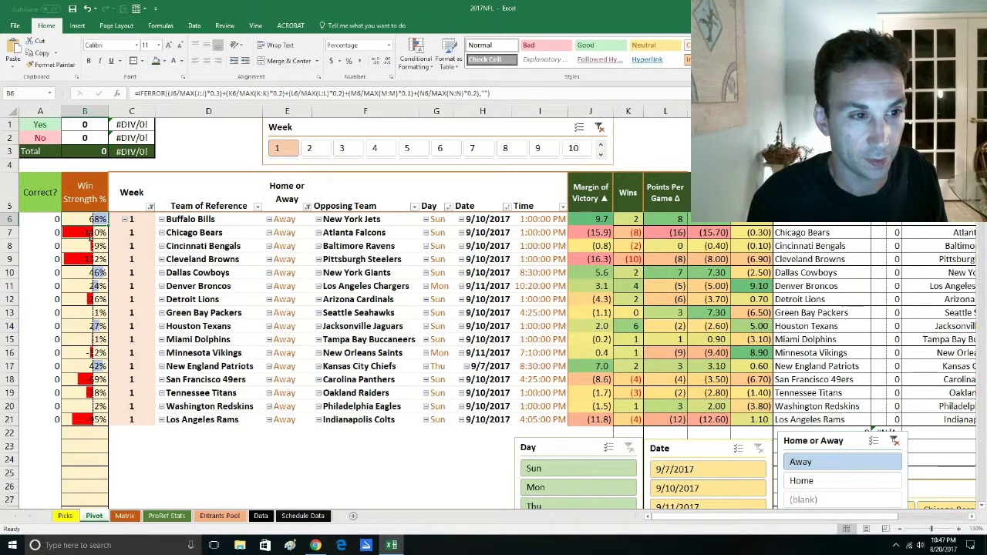
click(89, 234)
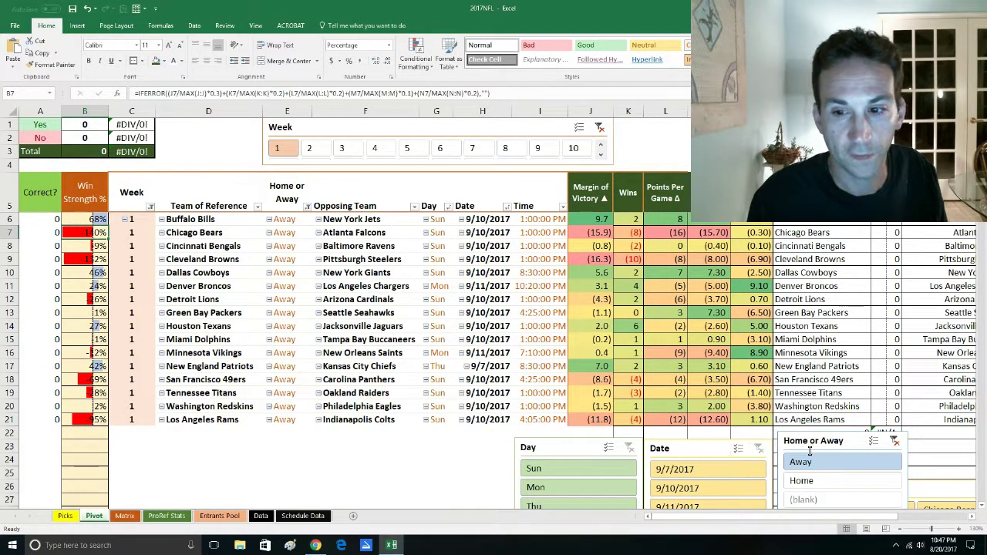
Move the Home or Away slicer up beside the Week slicer and filter the pivot table to home teams
drag(810, 441, 720, 142)
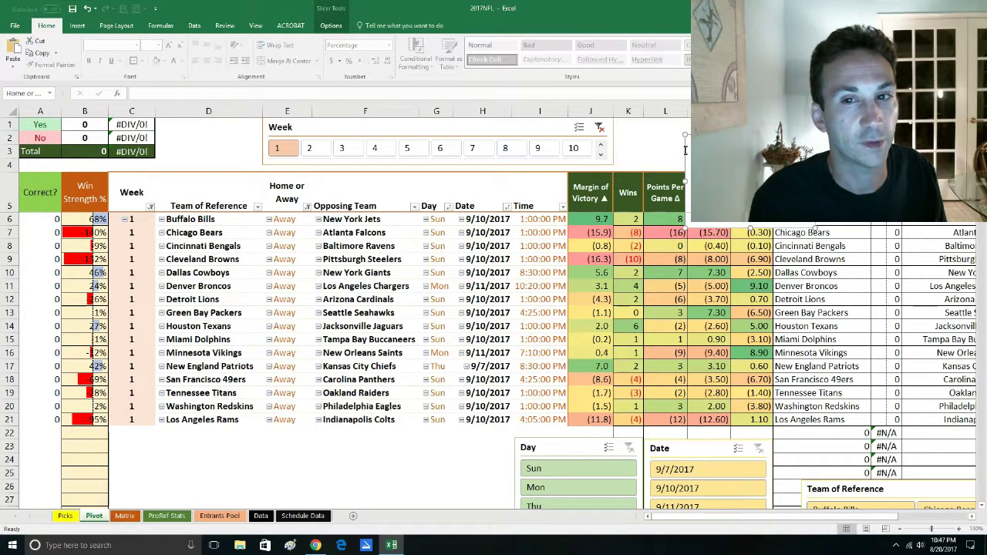
drag(722, 191, 681, 176)
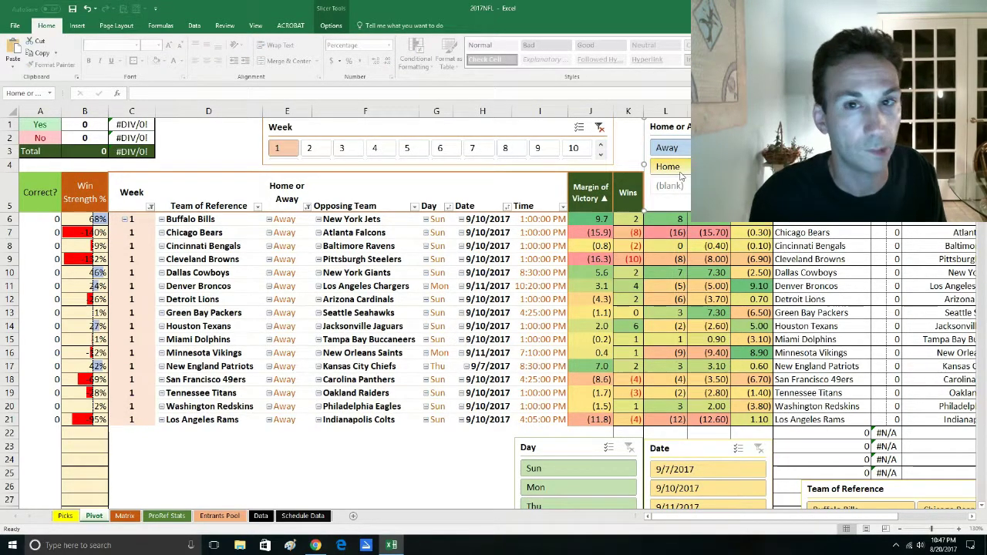
click(683, 172)
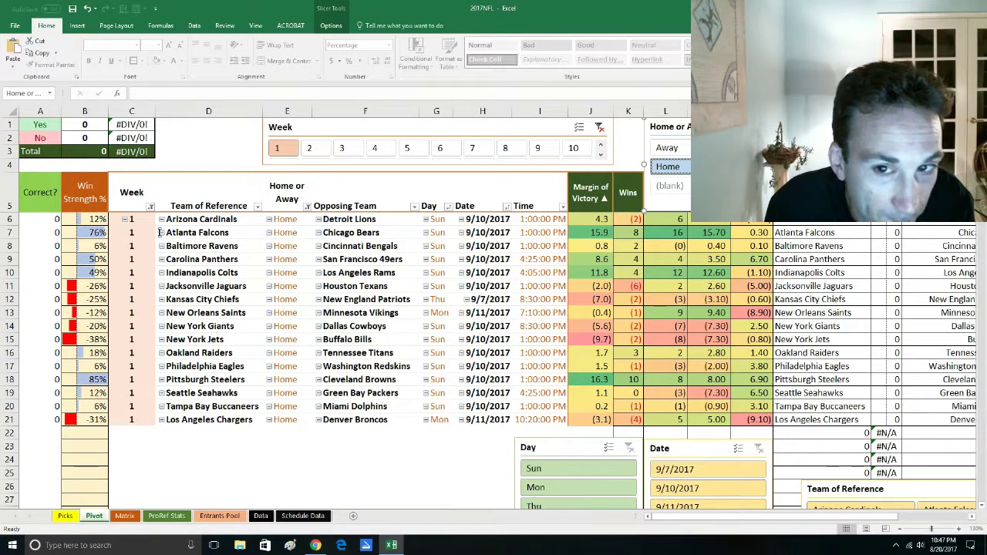
Include away teams again in the Home or Away filter and move that slicer over the Results columns beside rows 14 to 20
ctrl+click(667, 147)
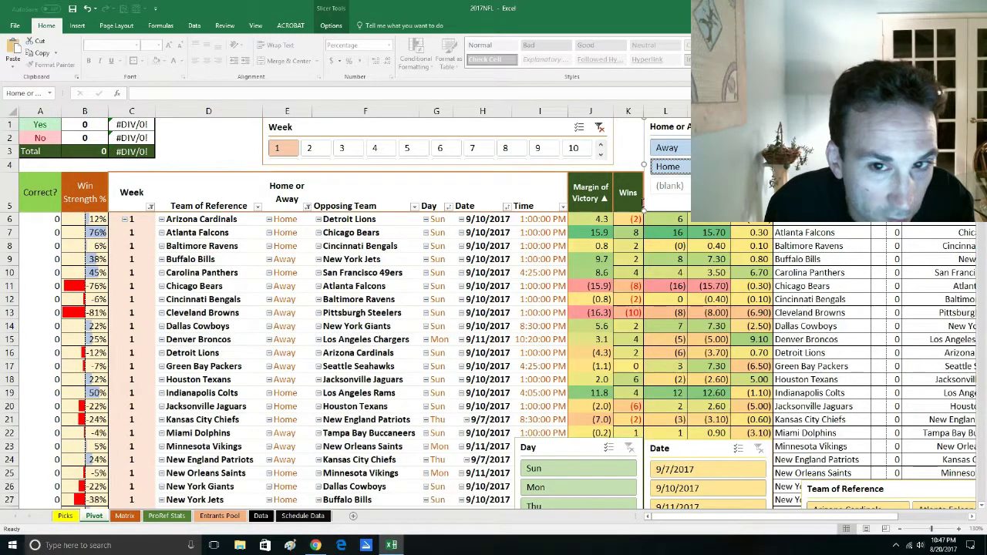
drag(677, 122, 771, 127)
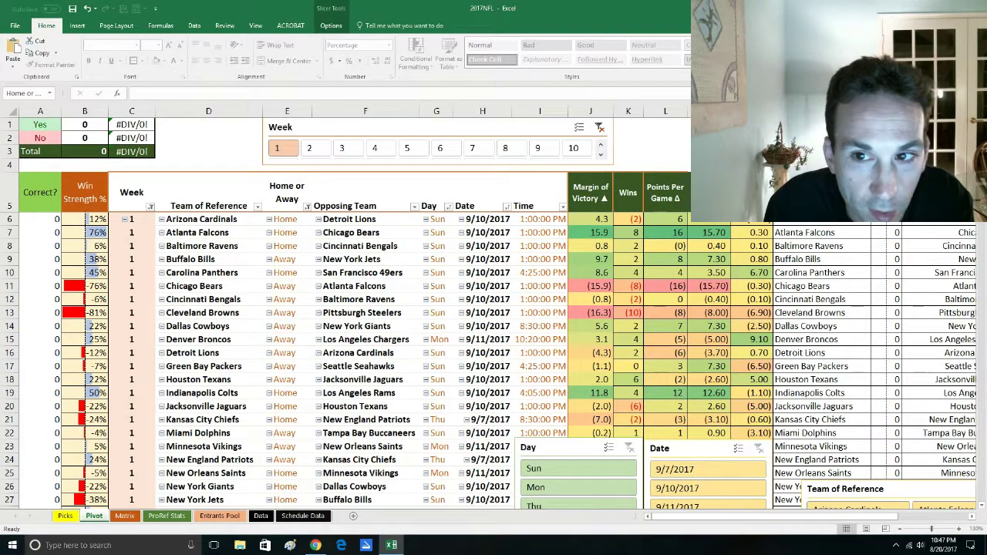
drag(770, 128, 621, 138)
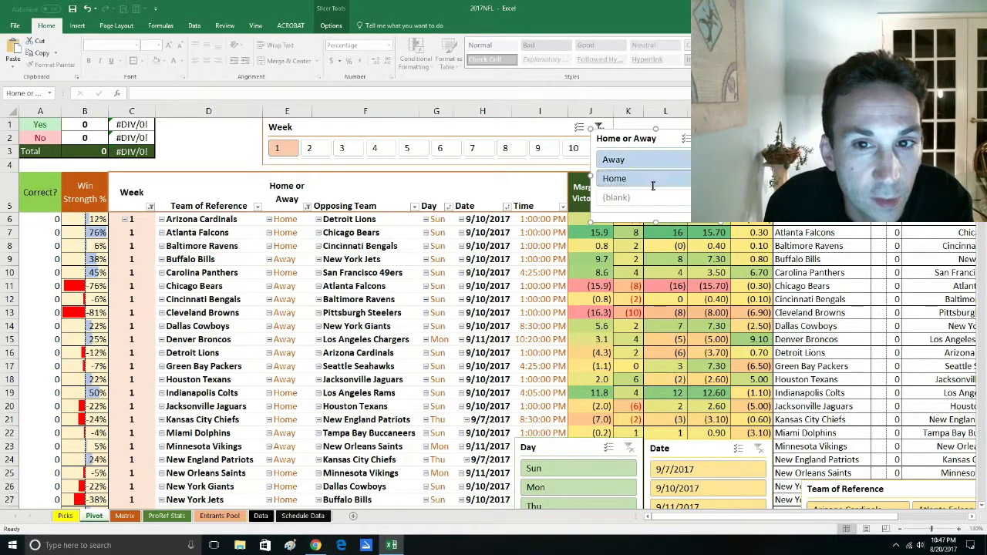
drag(686, 176, 906, 370)
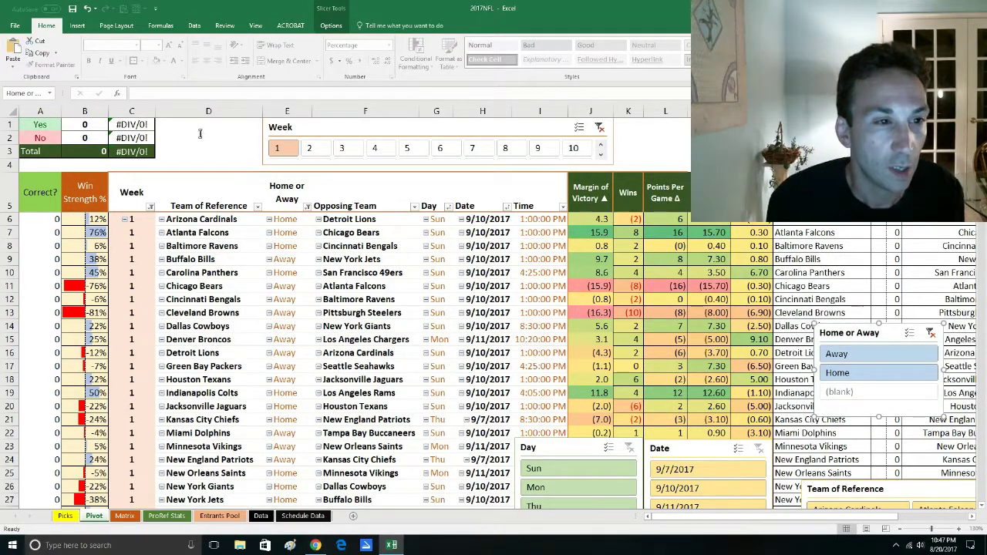
click(207, 135)
Move the Day, Date and Team of Reference slicers off the stat columns to the area around the Results columns
scroll(152, 302, down, 4)
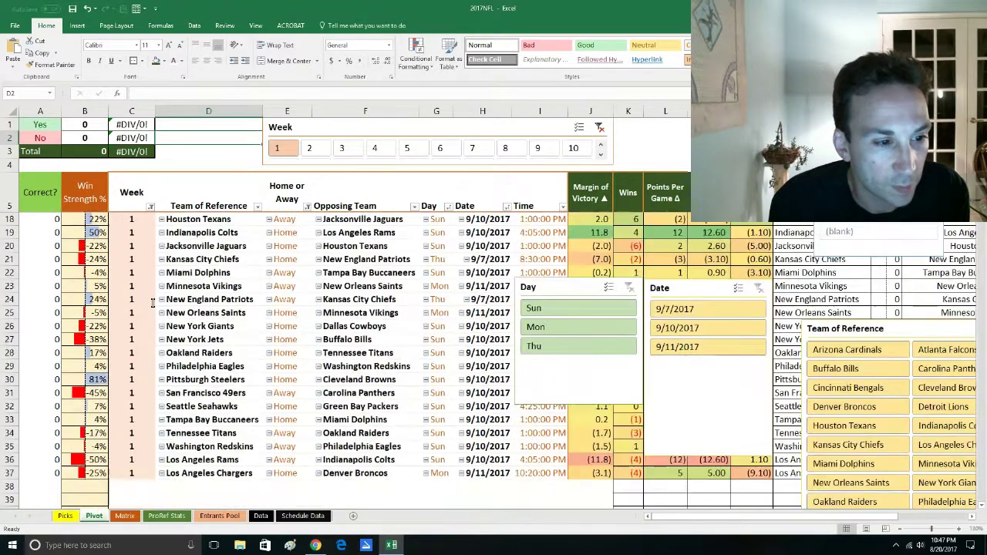
drag(586, 291, 825, 463)
drag(717, 287, 895, 422)
drag(895, 462, 937, 508)
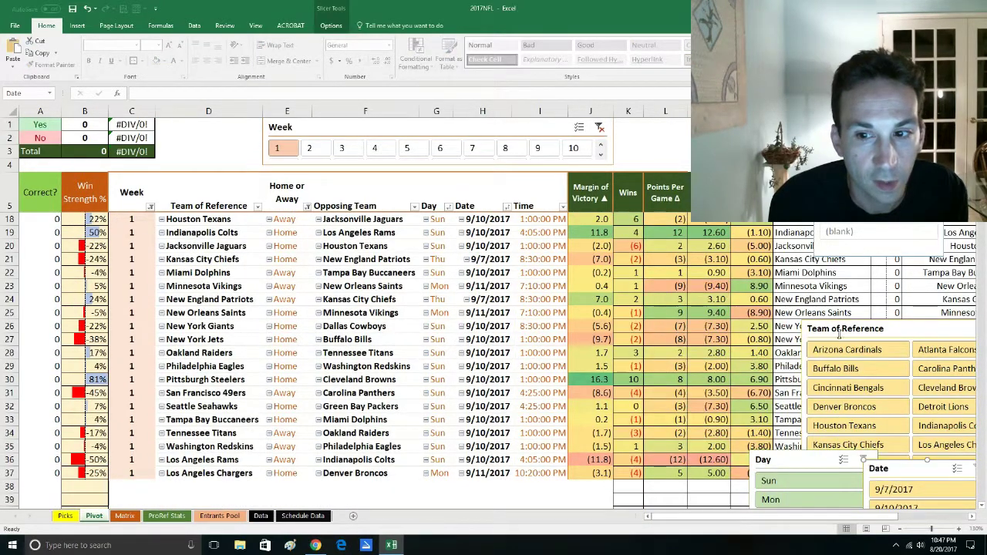
drag(848, 328, 894, 377)
click(31, 409)
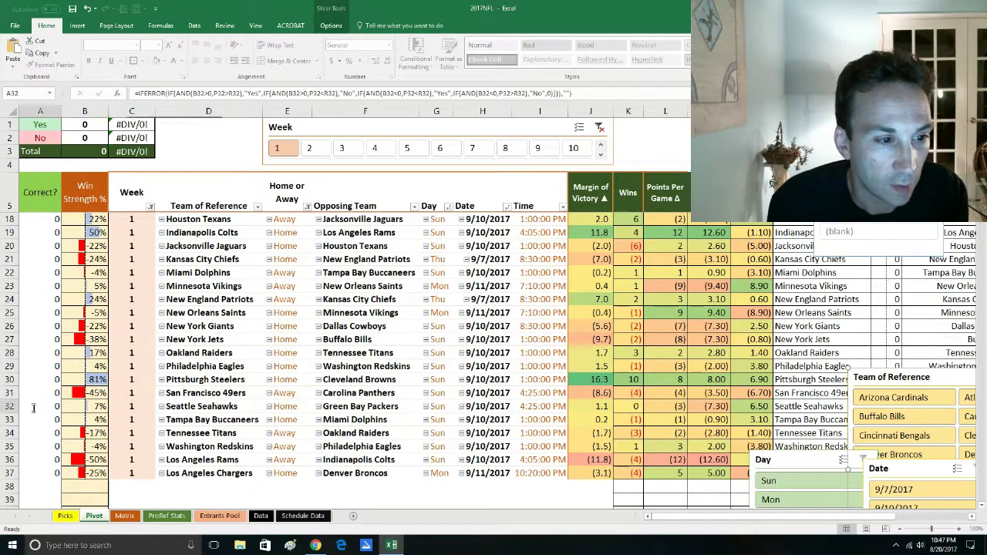
scroll(160, 401, up, 4)
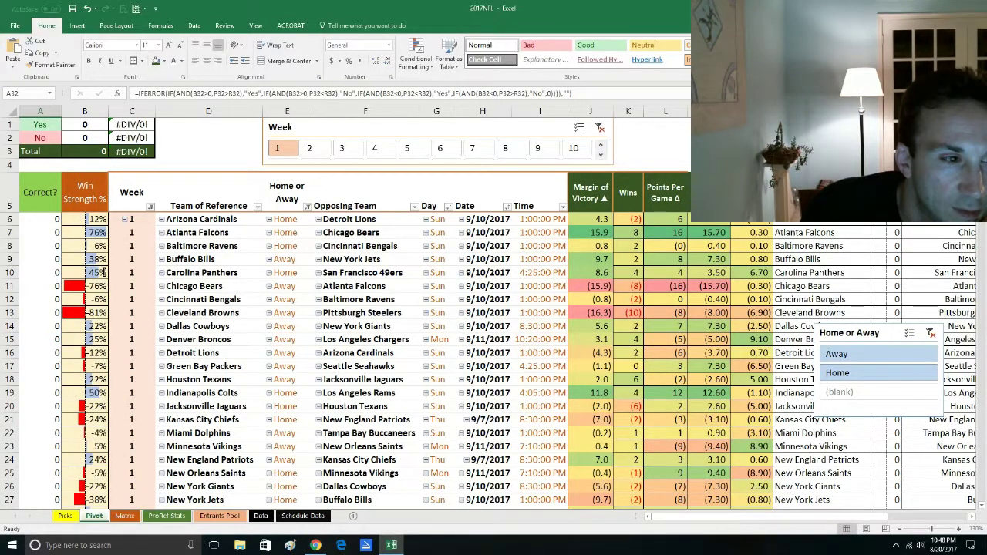
Examine the Win Strength % formula in B10, the Yes/No tally in A1:C2 and the Points Per Game formula in L9
click(103, 272)
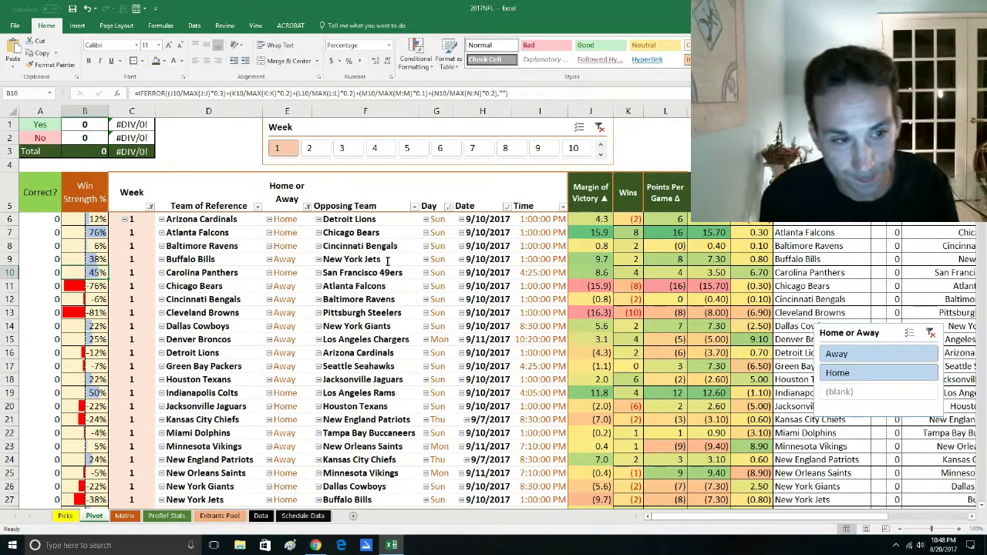
click(235, 144)
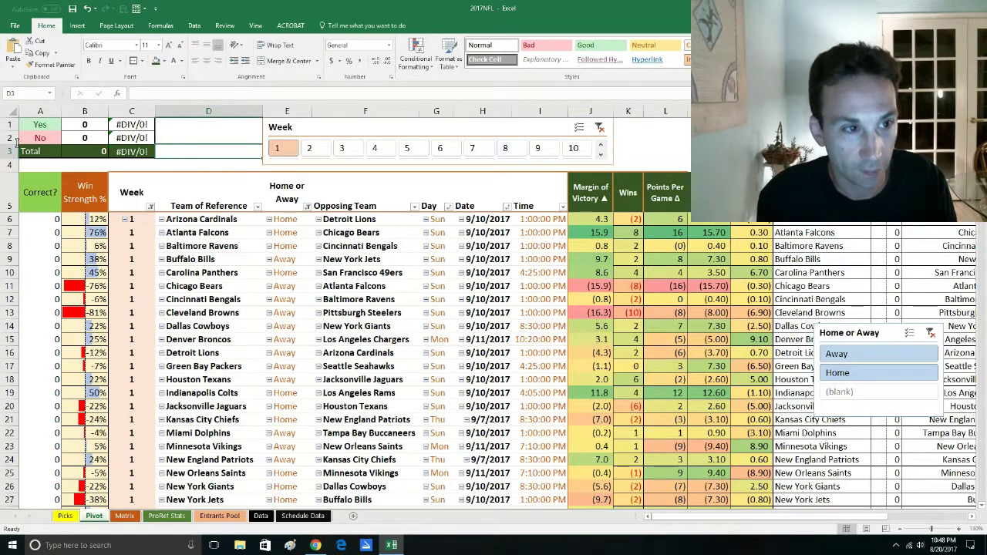
drag(47, 124, 132, 138)
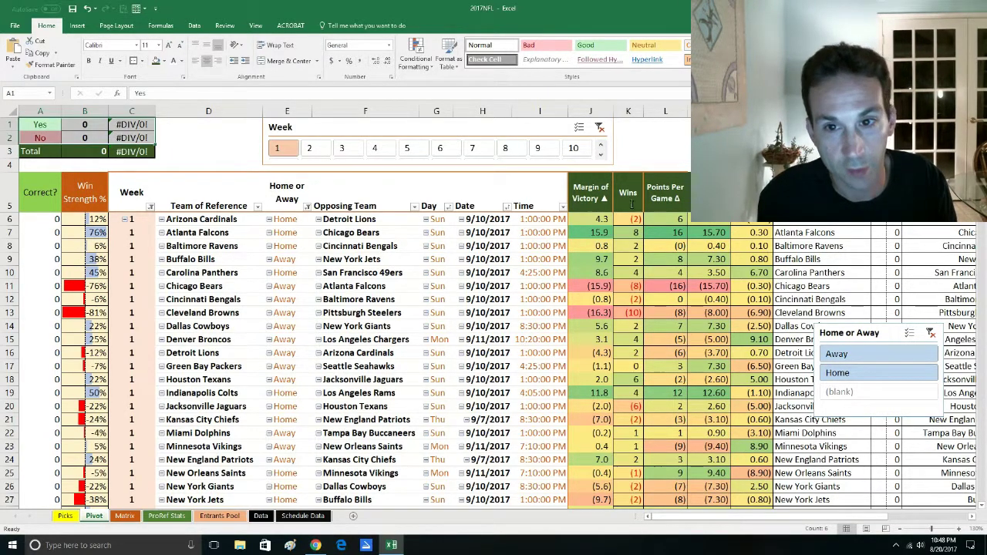
click(590, 111)
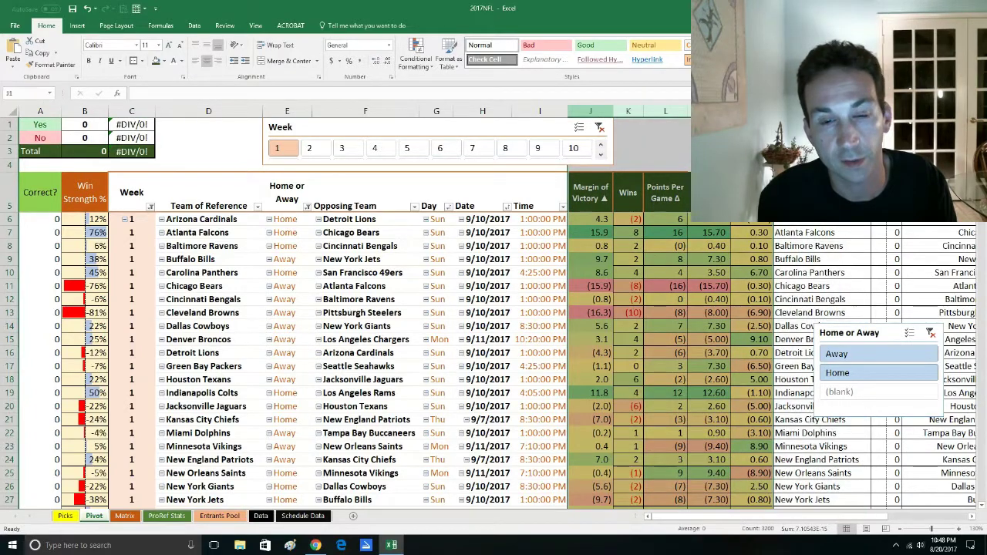
click(665, 259)
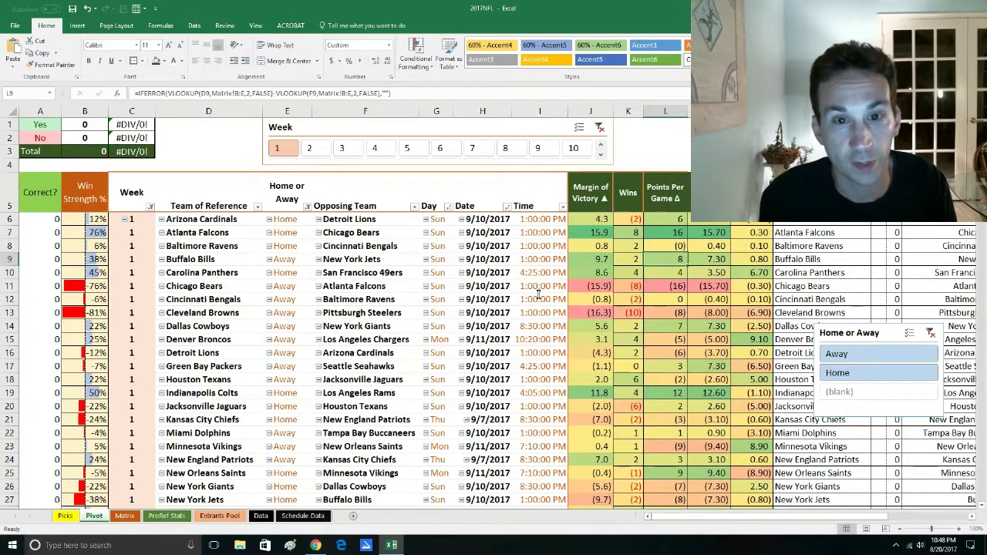
Review the 2016 team statistics on the Matrix sheet, including the columns from Wins through Margin of Victory
click(165, 516)
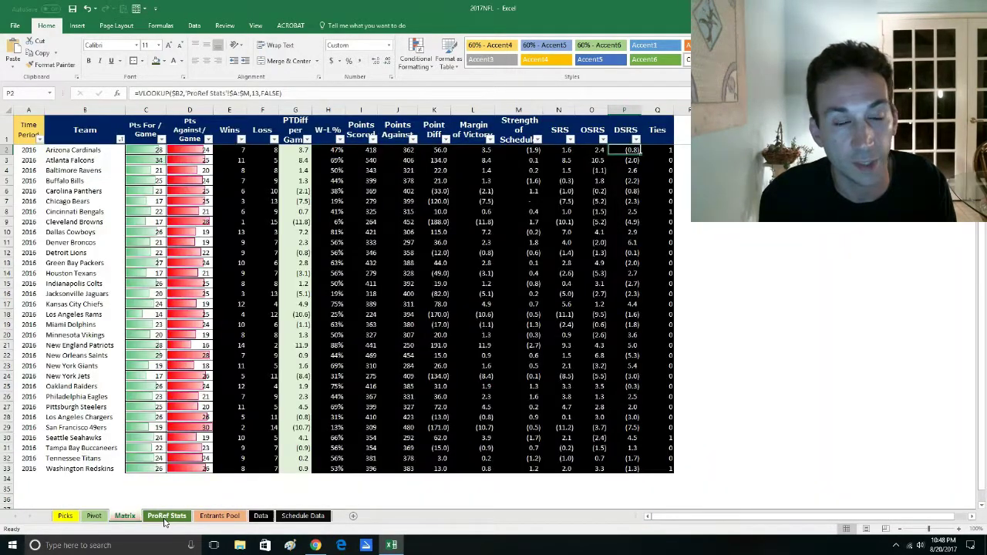
scroll(94, 232, up, 3)
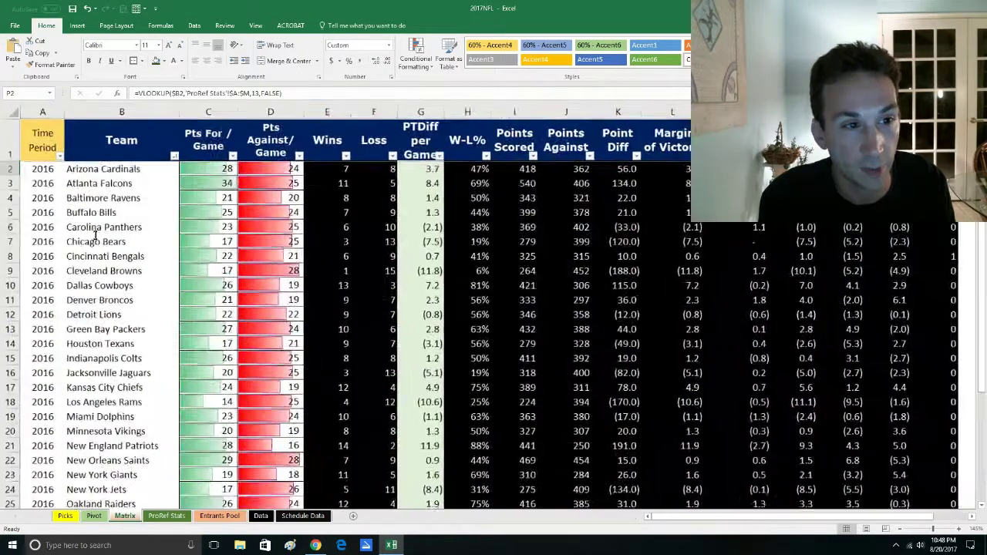
drag(50, 200, 480, 245)
click(523, 215)
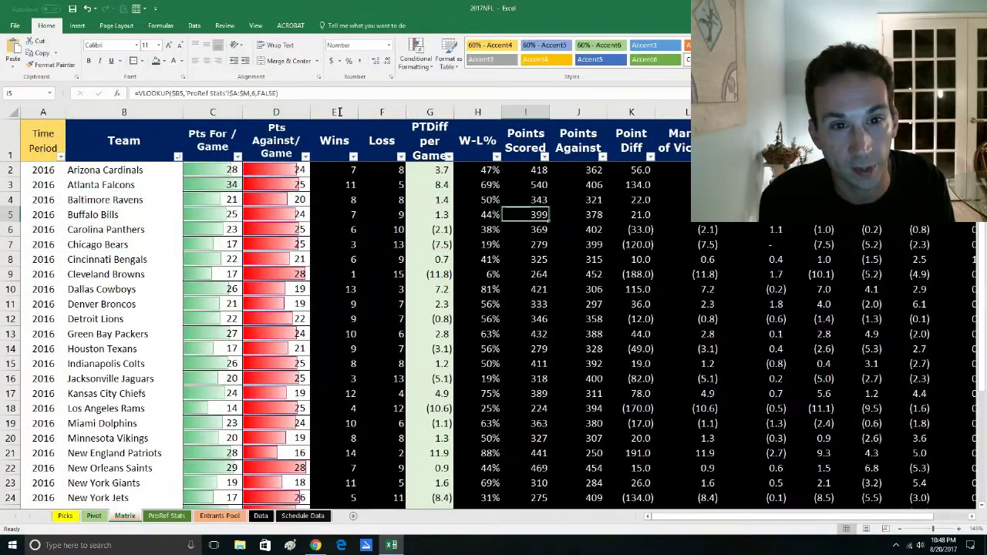
drag(340, 111, 678, 113)
click(578, 275)
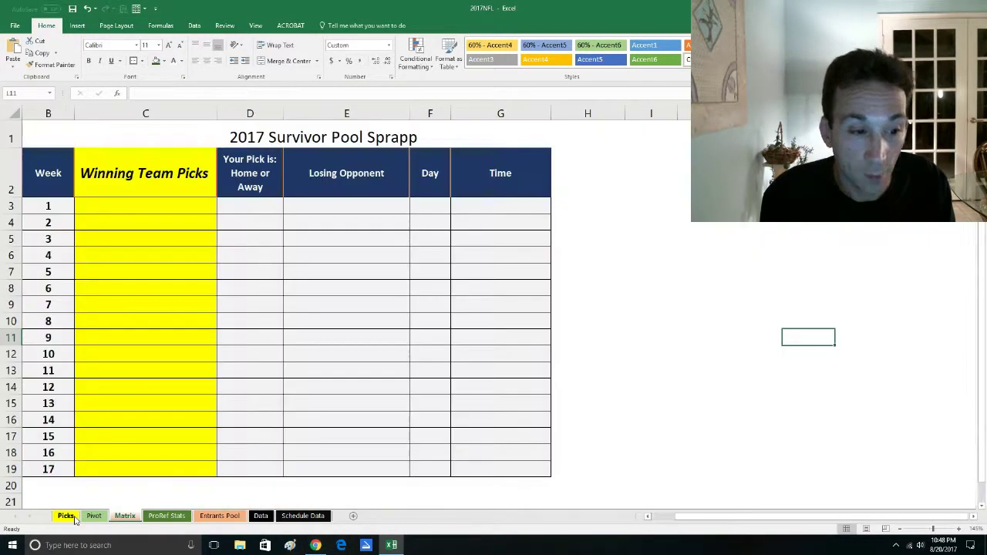
Look over the survivor pool Picks sheet and the ProRef Stats source data, returning to the Pivot sheet
click(67, 516)
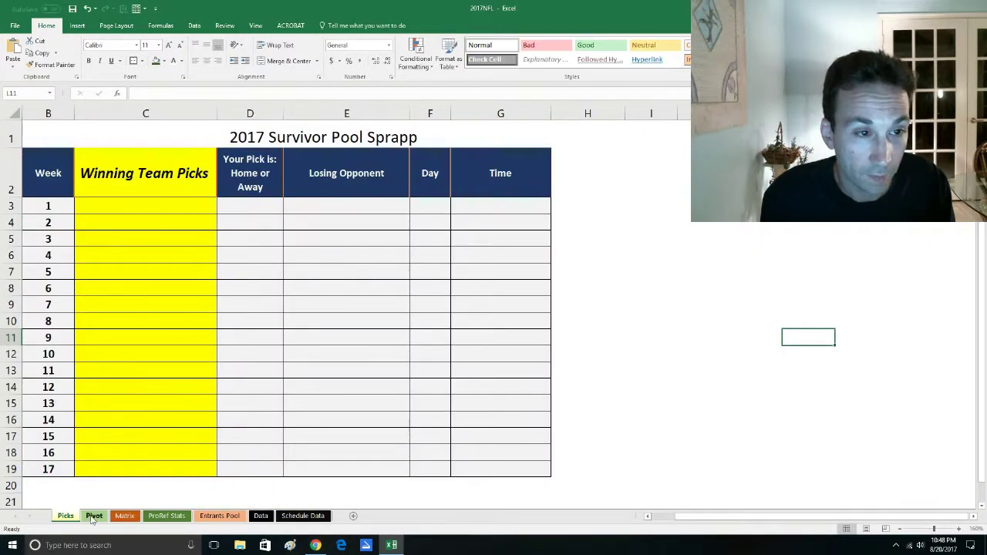
click(260, 291)
click(98, 515)
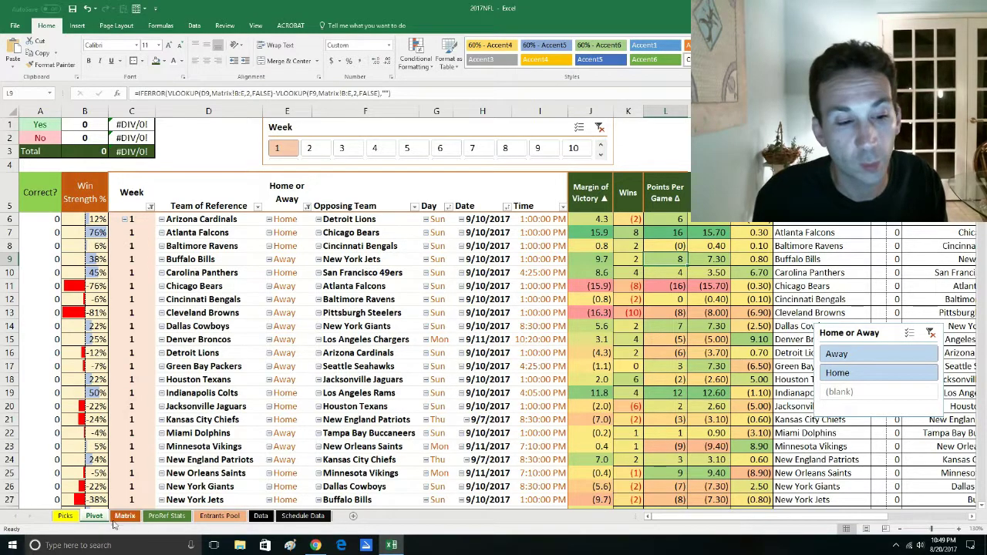
click(181, 517)
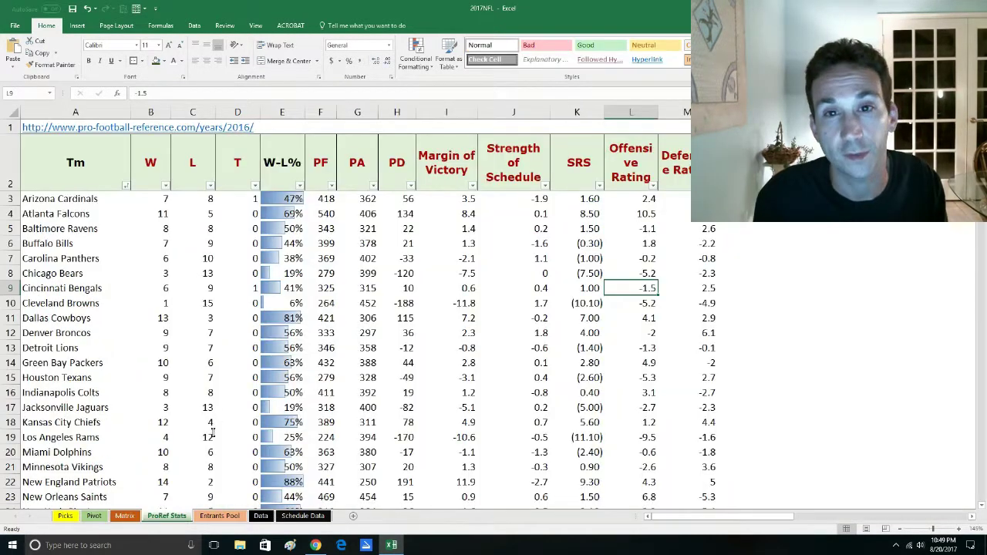
click(94, 517)
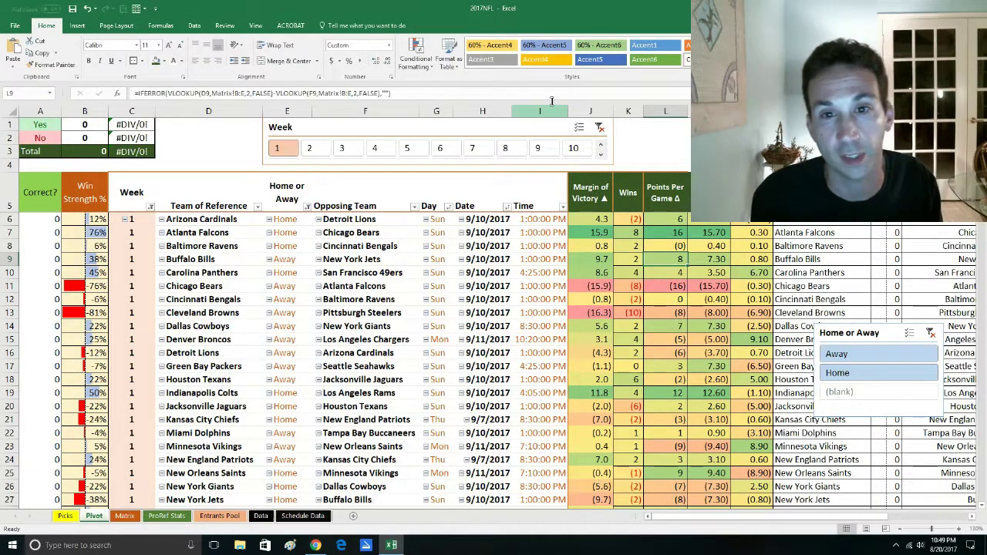
Examine the weighted Win Strength % formula for the Arizona Cardinals in B6, leaving it unedited
click(590, 111)
click(85, 193)
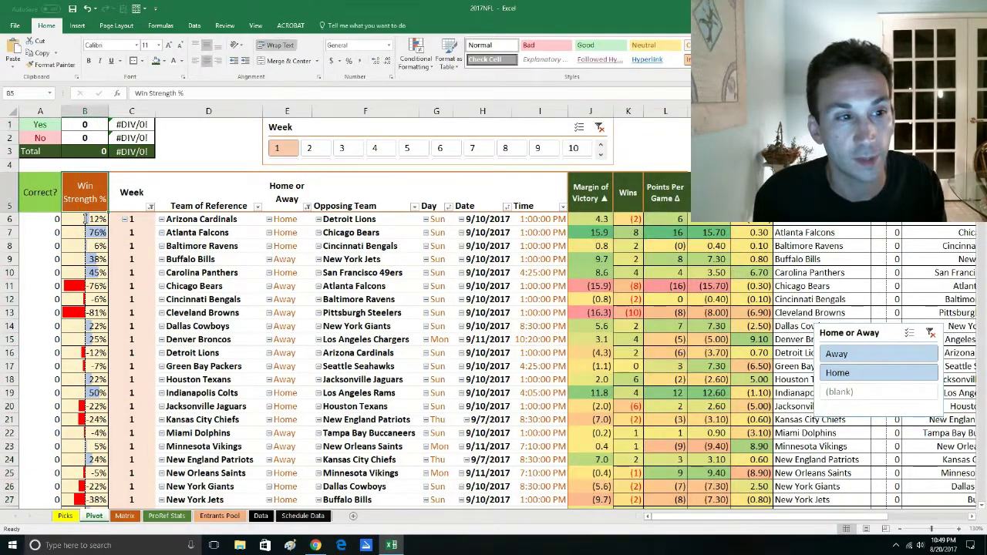
ctrl+scroll(197, 346, up, 1)
scroll(197, 346, up, 2)
key(Down)
key(Down)
key(Down)
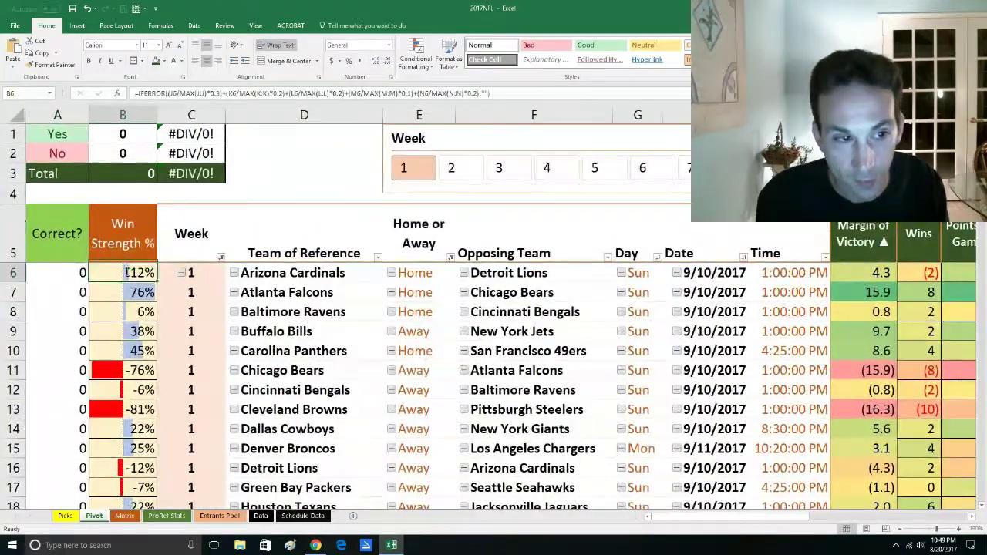
click(124, 273)
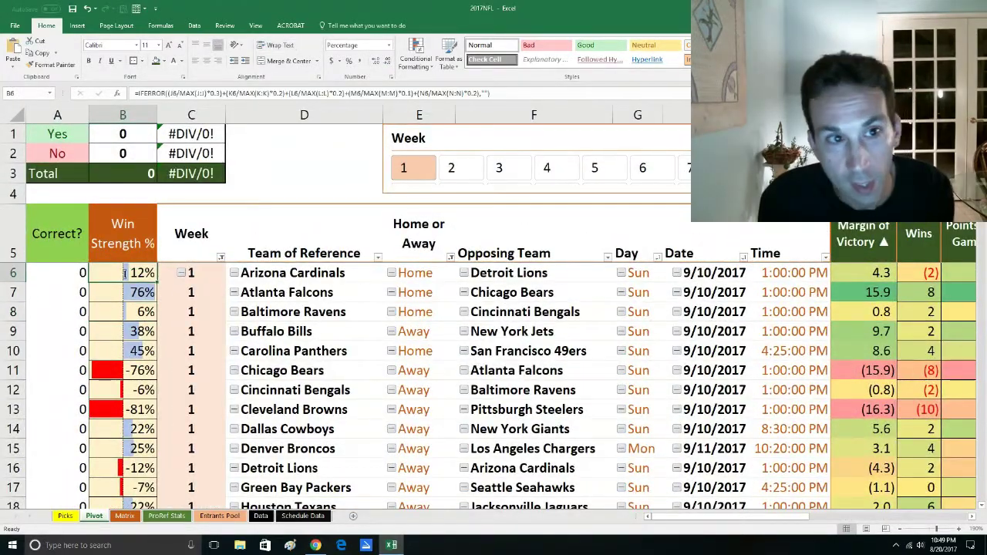
double_click(124, 273)
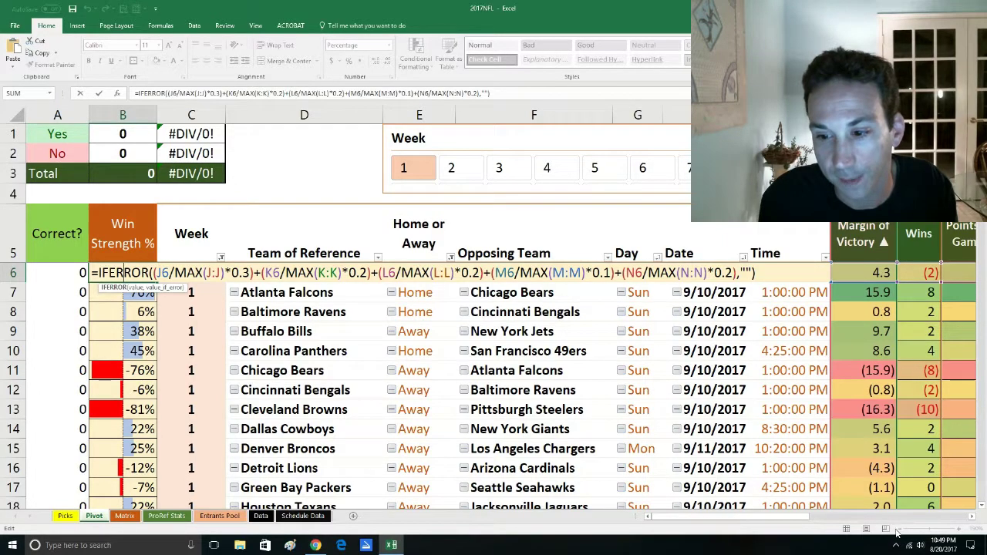
key(Return)
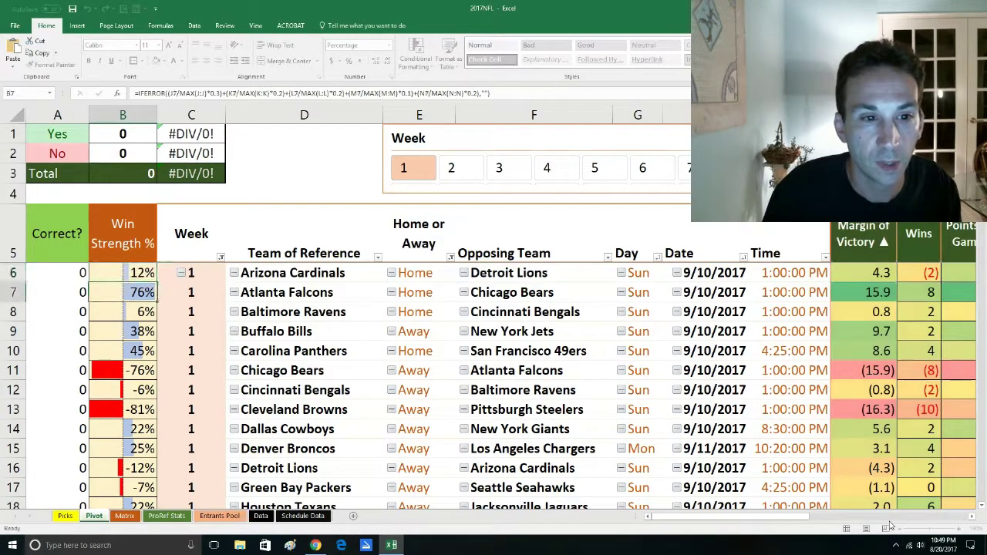
key(Up)
key(Right)
Inspect the Arizona Cardinals' formulas in row 6 for Margin of Victory, Wins, Points Per Game, Offensive Rating and Defensive Rating
scroll(896, 483, down, 2)
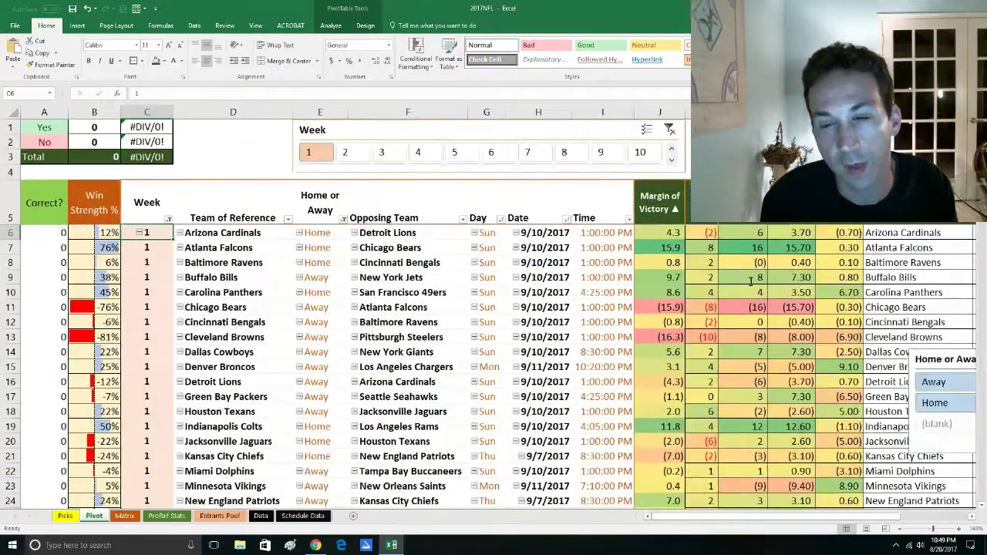
scroll(942, 478, down, 1)
click(659, 232)
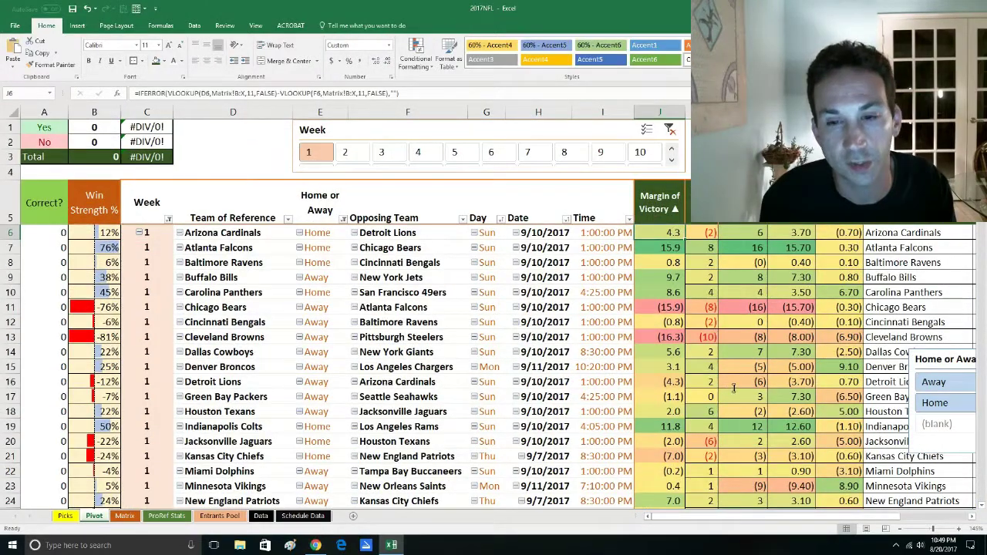
scroll(761, 443, right, 2)
scroll(755, 420, up, 4)
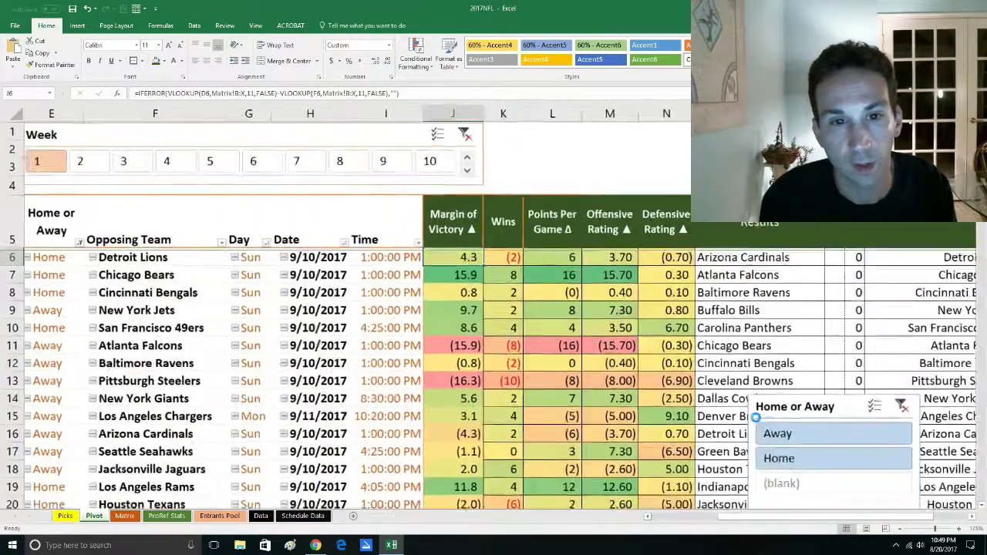
scroll(347, 344, right, 2)
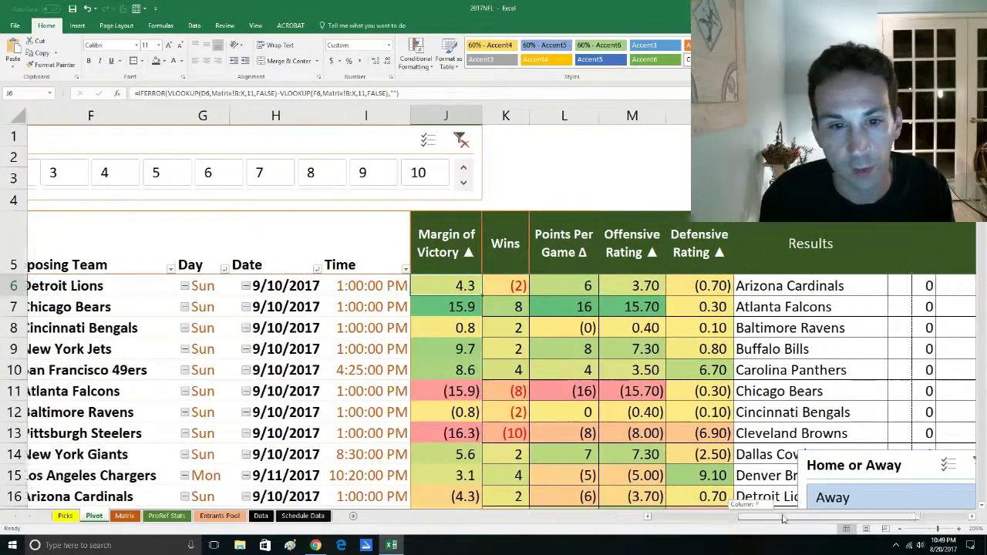
click(353, 271)
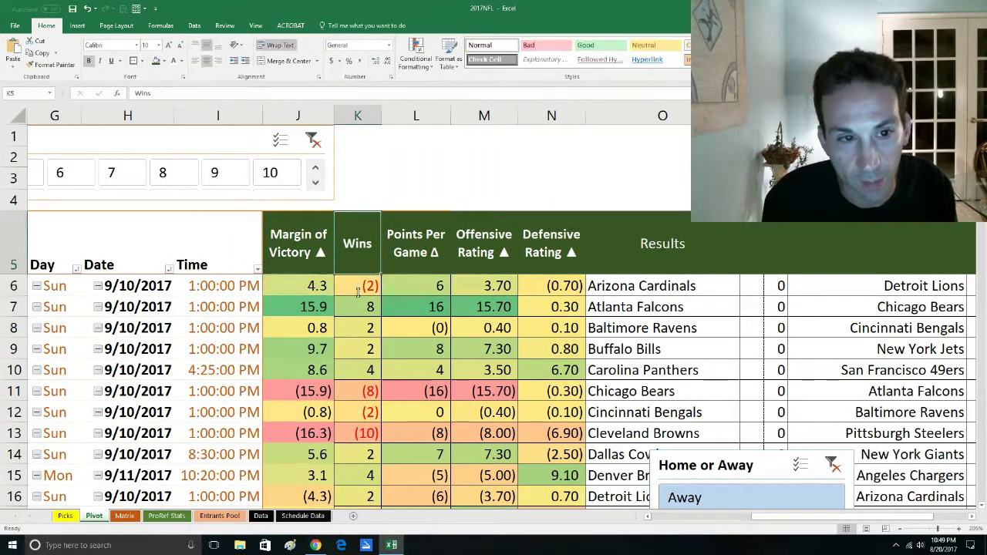
click(359, 286)
click(315, 286)
click(430, 293)
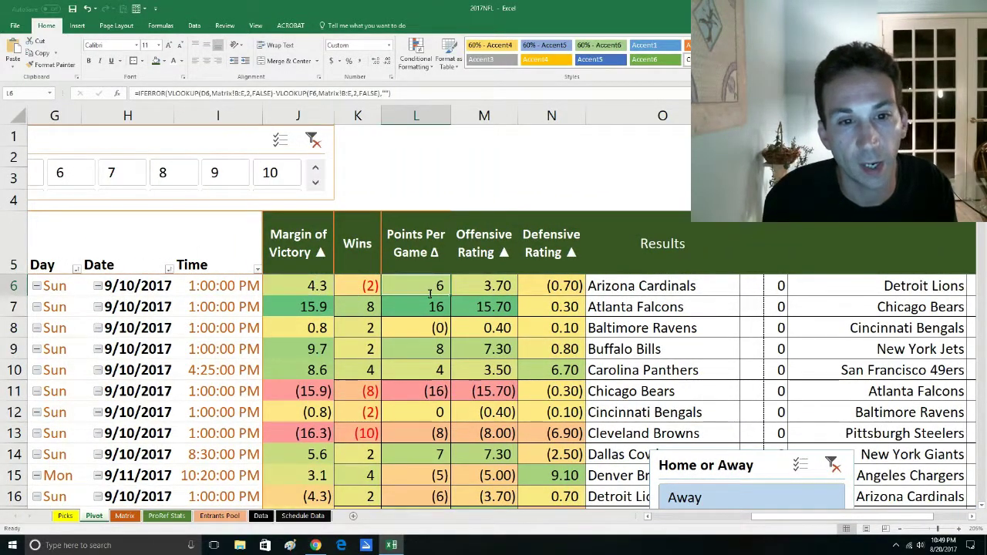
click(505, 286)
click(567, 286)
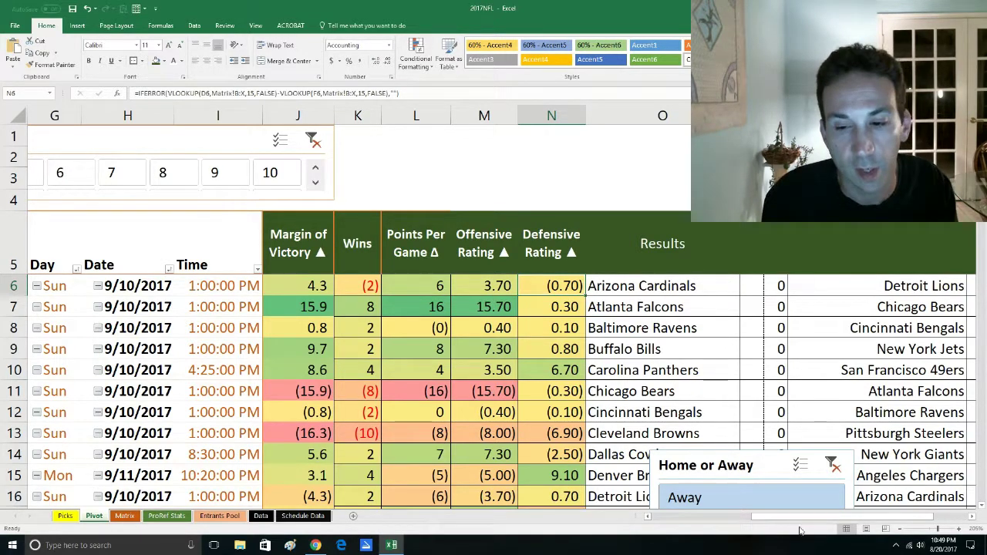
Check the Win Strength % formula in B6 against the Points Per Game formula for the Atlanta Falcons in L7
drag(798, 516, 515, 512)
click(131, 284)
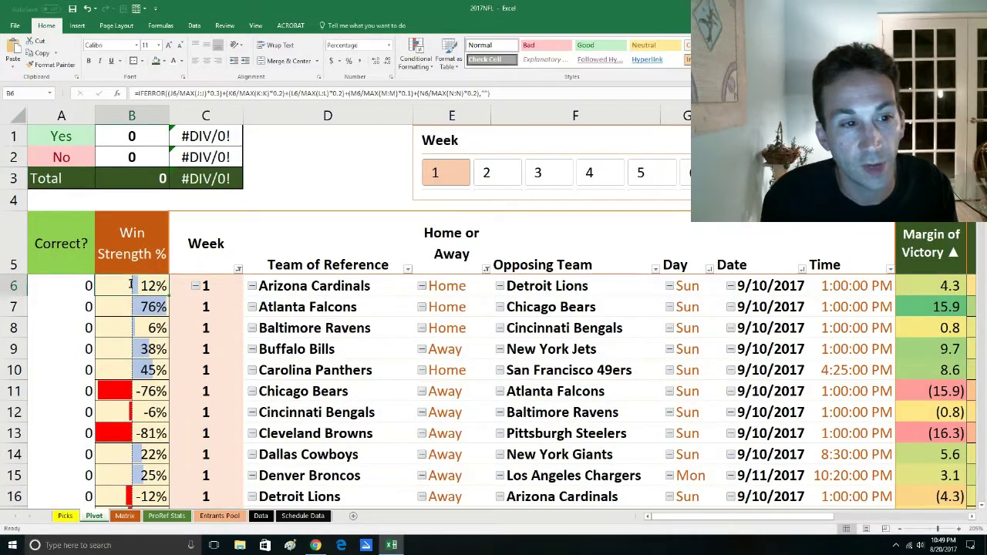
scroll(155, 271, down, 3)
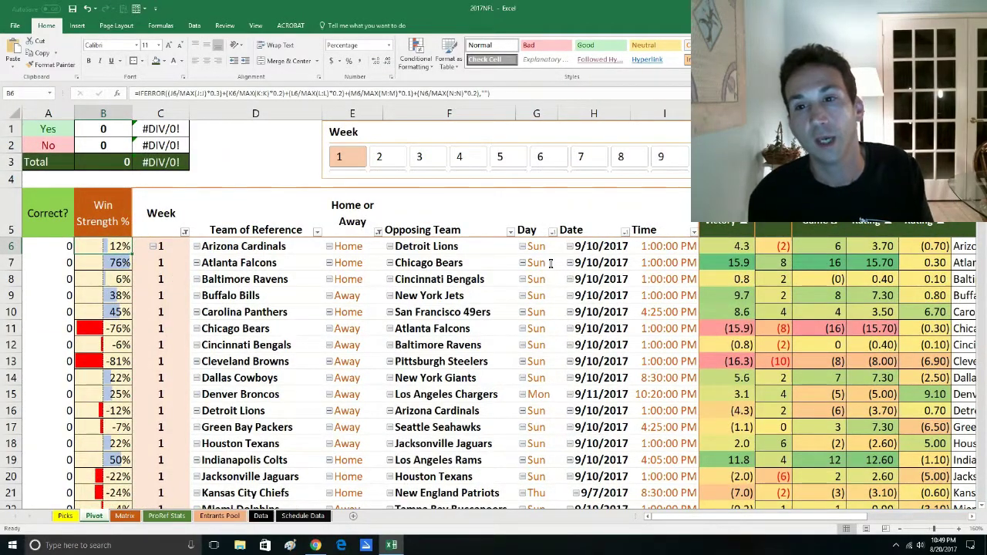
click(820, 262)
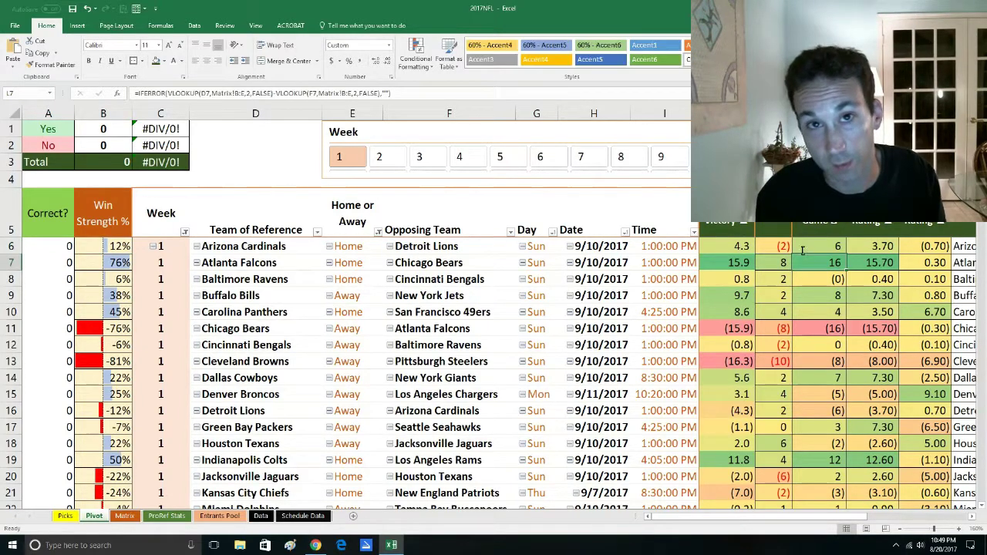
click(127, 246)
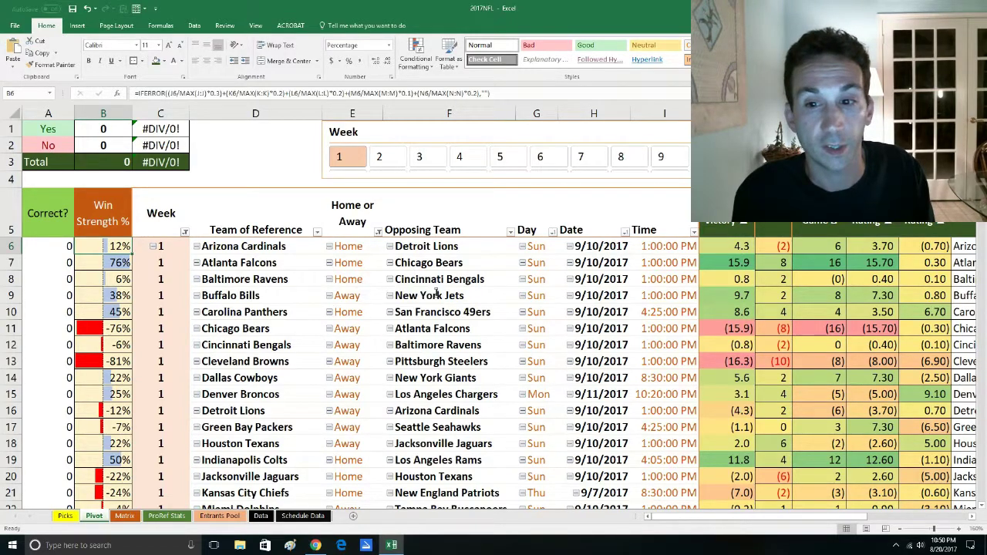
Move the Date slicer up over the Results columns, level with the Home or Away slicer
ctrl+scroll(367, 311, down, 1)
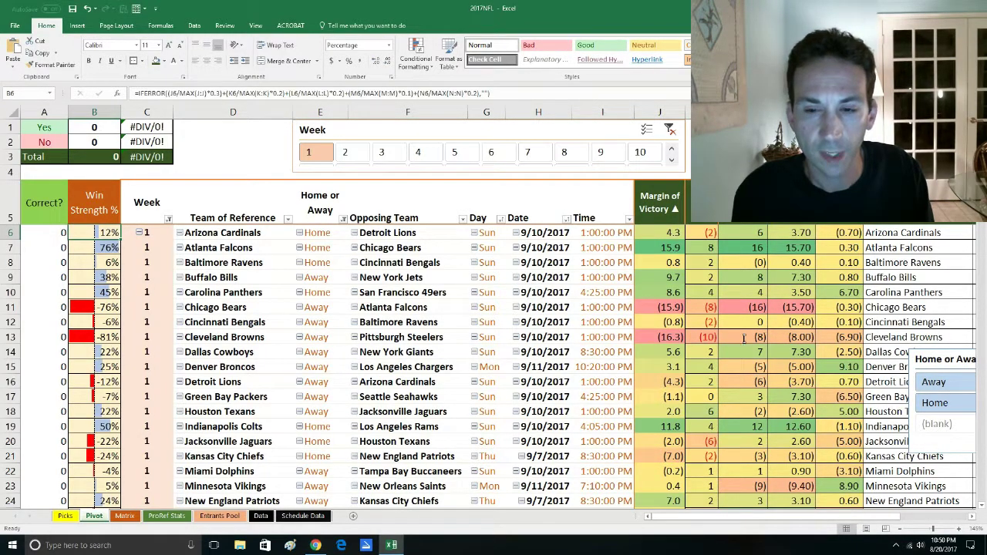
scroll(744, 336, down, 3)
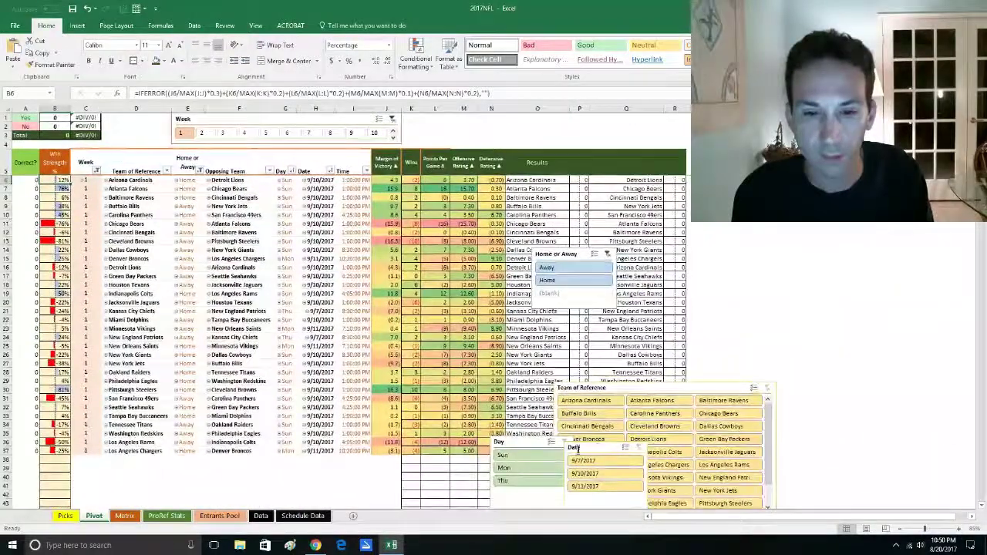
drag(576, 449, 570, 248)
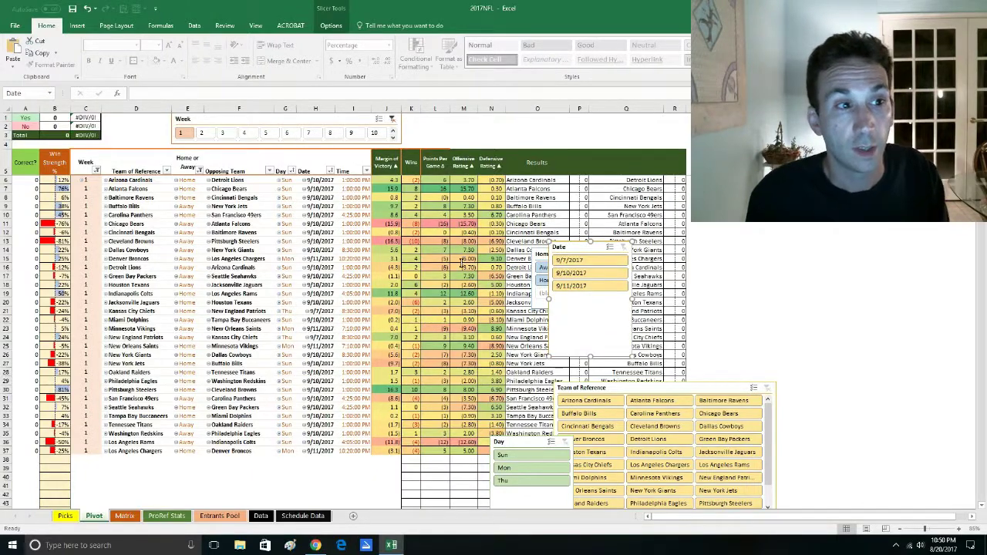